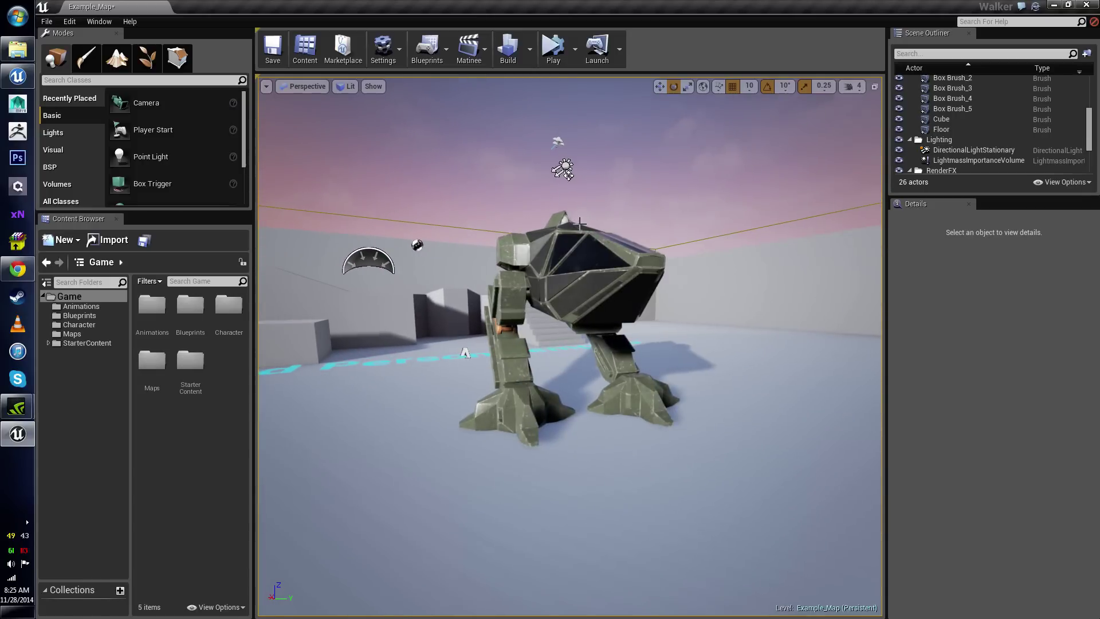
# Look over the walker and the surrounding level from several angles and distances
pyautogui.moveTo(483, 254)
pyautogui.mouseDown(button='right')
pyautogui.moveTo(550, 255)
pyautogui.moveTo(483, 253)
pyautogui.mouseUp(button='right')
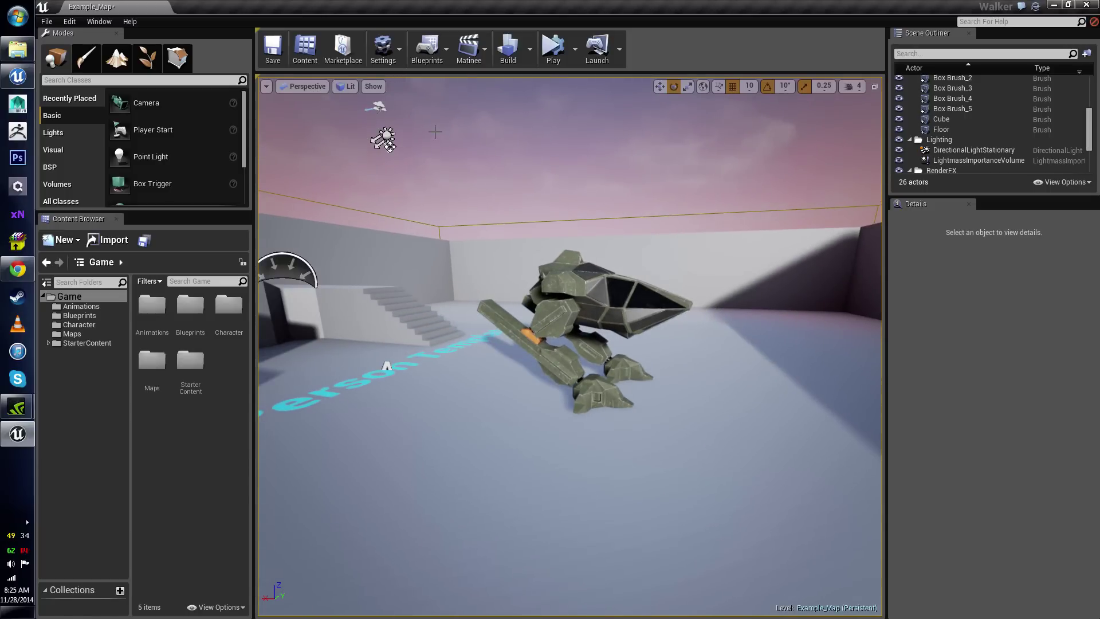
pyautogui.moveTo(471, 188); pyautogui.dragTo(471, 189)
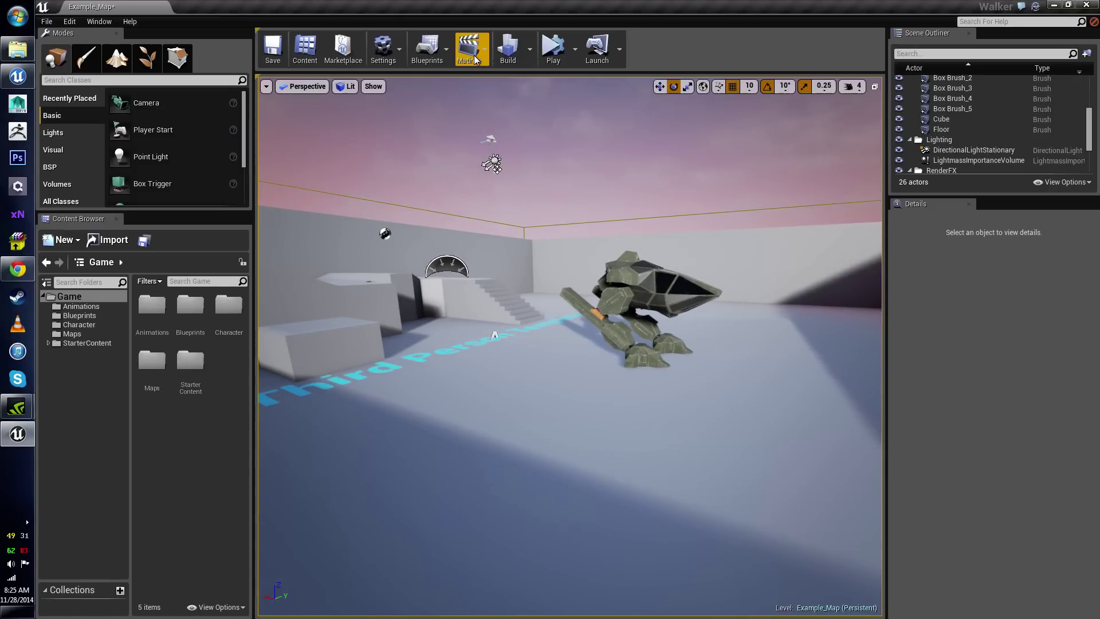
pyautogui.moveTo(510, 260); pyautogui.dragTo(547, 255, button='right')
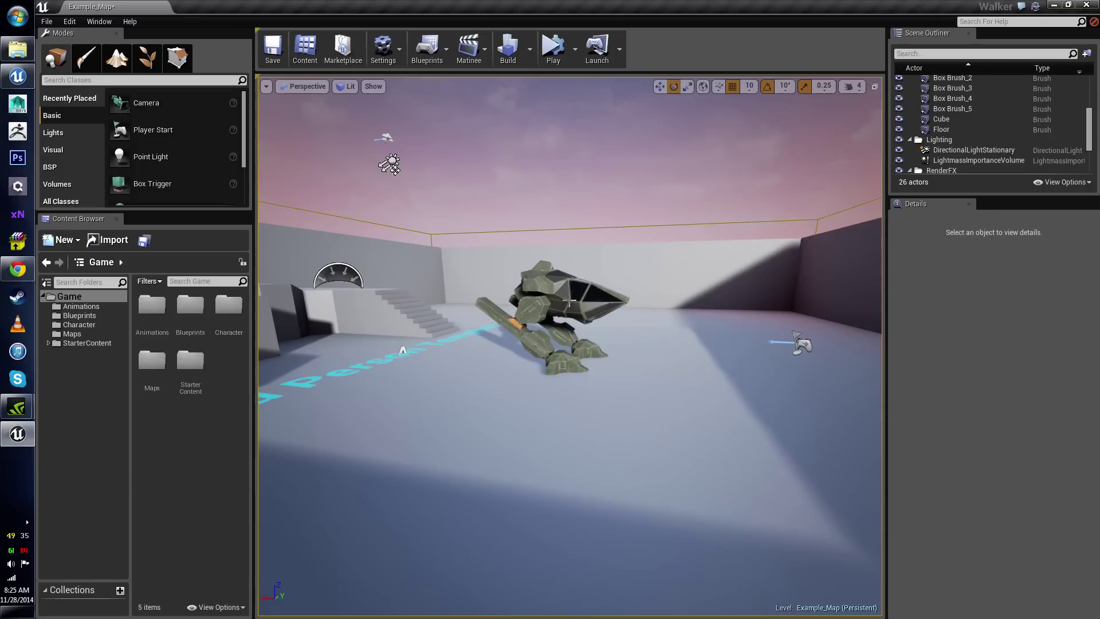
pyautogui.moveTo(598, 400); pyautogui.dragTo(620, 459, button='right')
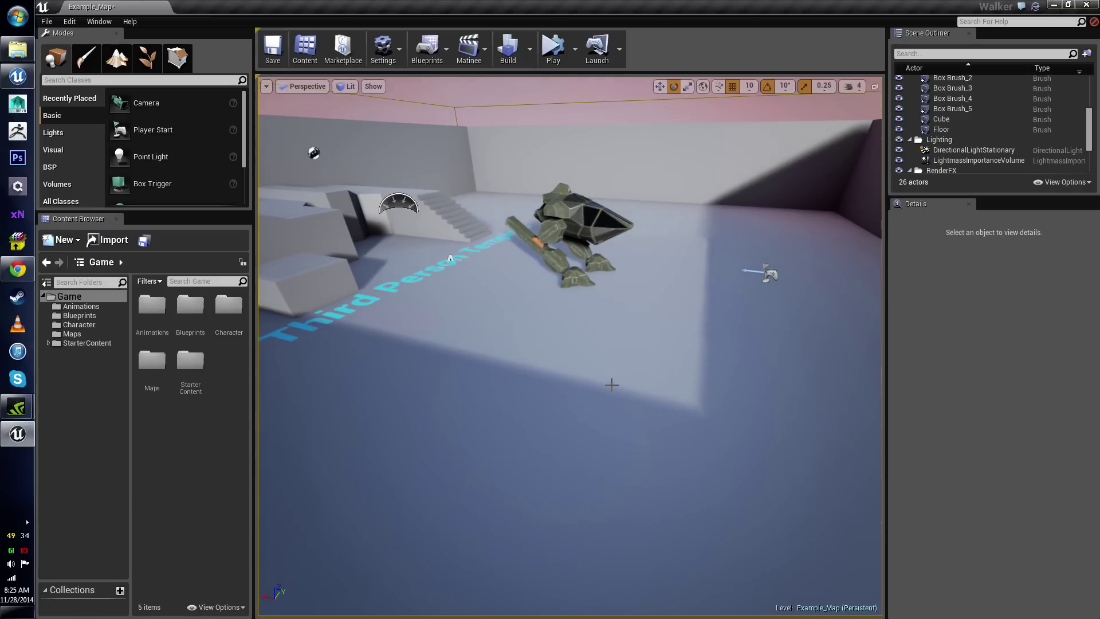
pyautogui.moveTo(598, 373); pyautogui.dragTo(591, 370, button='right')
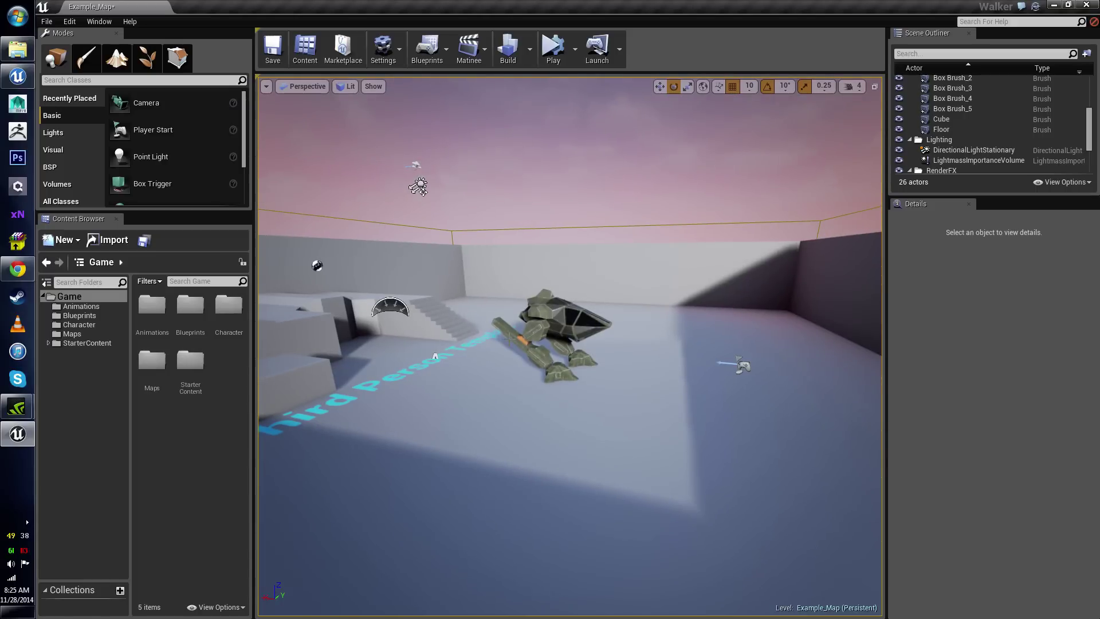
pyautogui.moveTo(489, 317); pyautogui.dragTo(465, 315, button='right')
pyautogui.press('s')
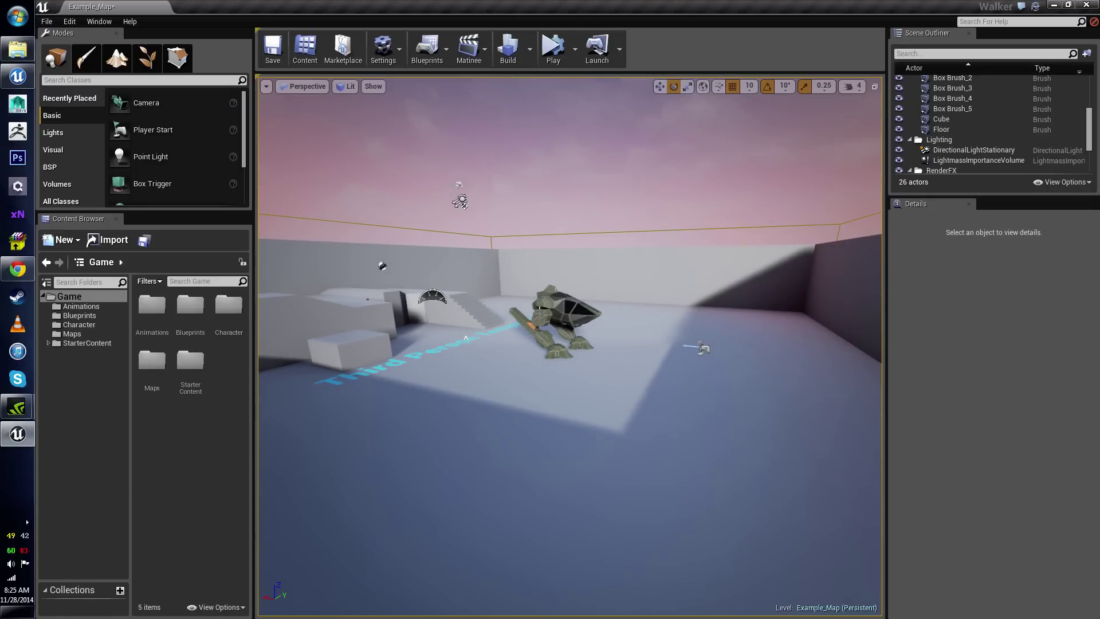
pyautogui.moveTo(552, 375); pyautogui.dragTo(534, 316)
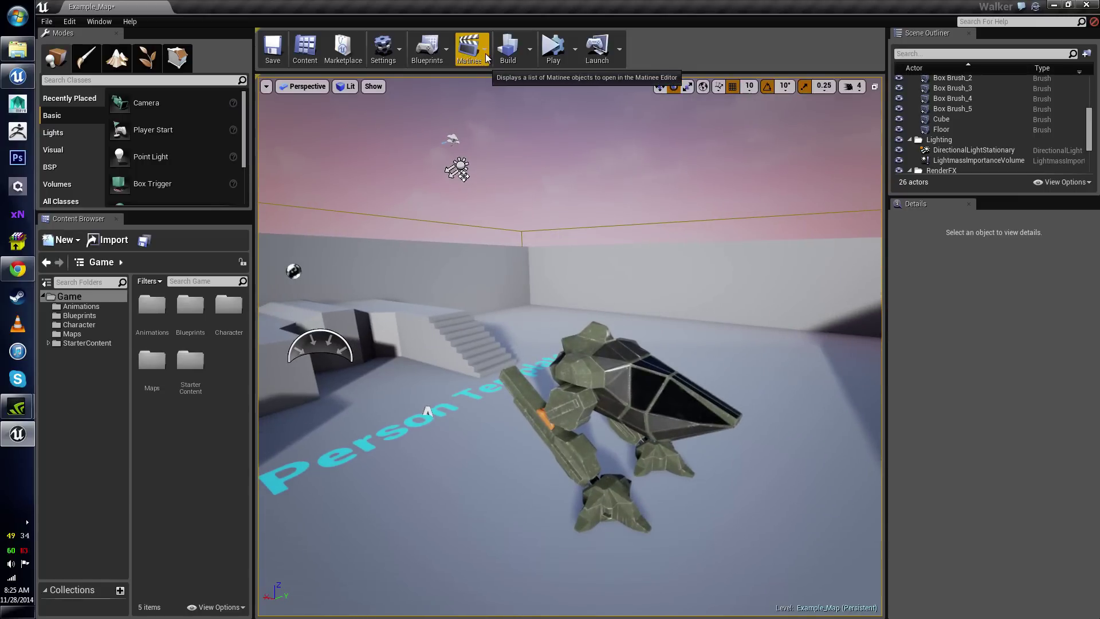
pyautogui.press('s')
pyautogui.moveTo(385, 230); pyautogui.dragTo(350, 227, button='right')
pyautogui.moveTo(436, 230); pyautogui.dragTo(476, 212, button='right')
pyautogui.press('s')
pyautogui.moveTo(548, 214); pyautogui.dragTo(622, 212, button='right')
pyautogui.press('w')
pyautogui.press('s')
pyautogui.moveTo(494, 159); pyautogui.dragTo(485, 149, button='right')
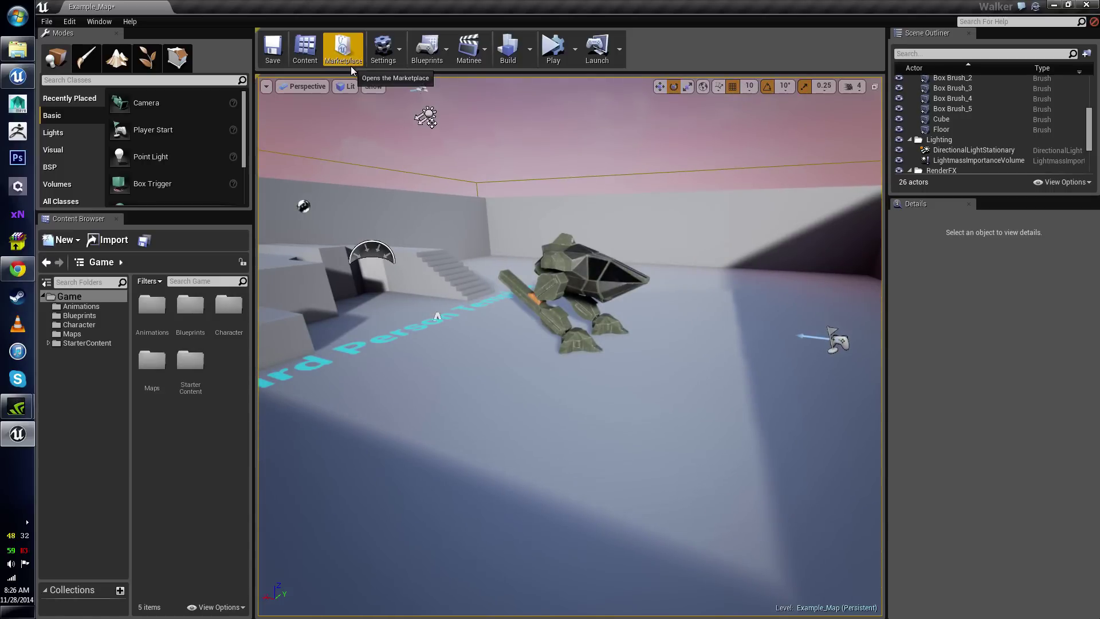
# Add a new Matinee to the level and minimize its editor to get back to the viewport
pyautogui.moveTo(206, 208); pyautogui.dragTo(206, 283)
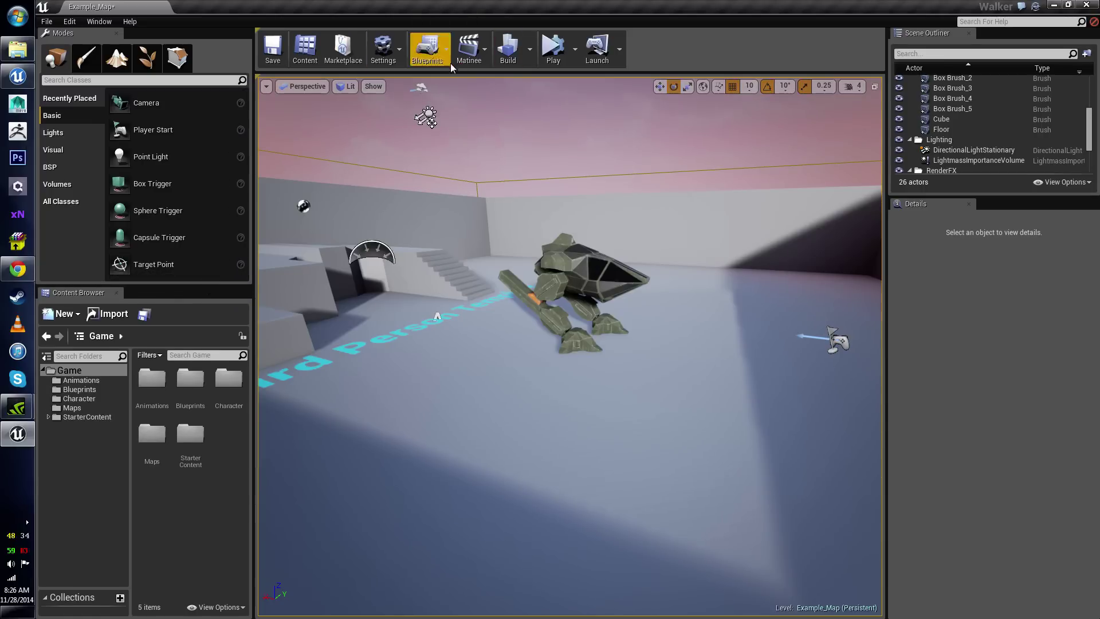
pyautogui.click(486, 50)
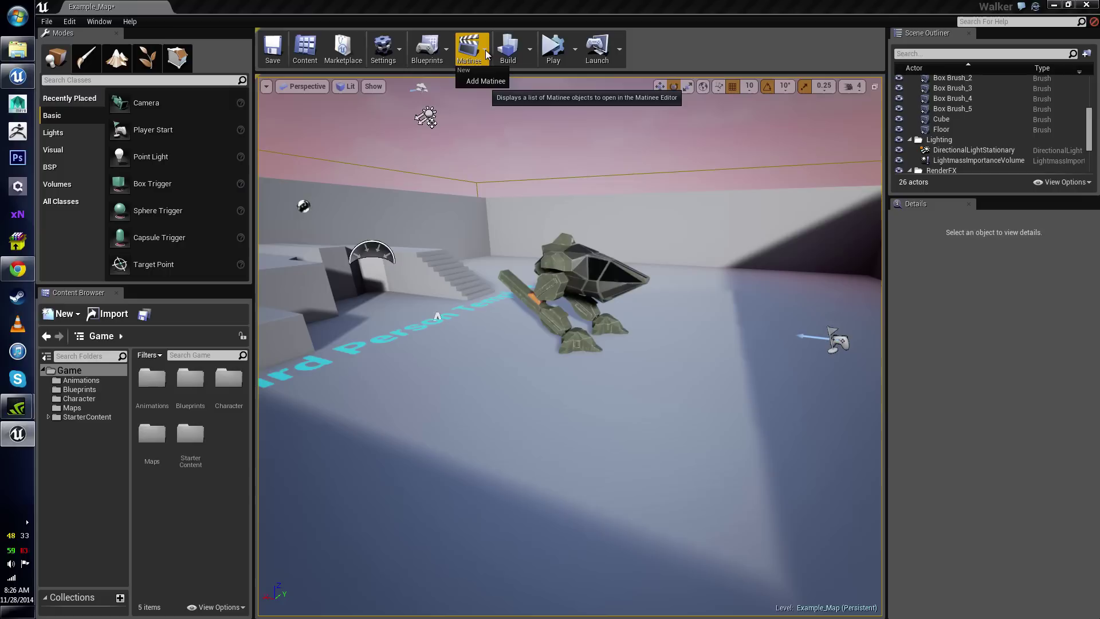
pyautogui.click(481, 81)
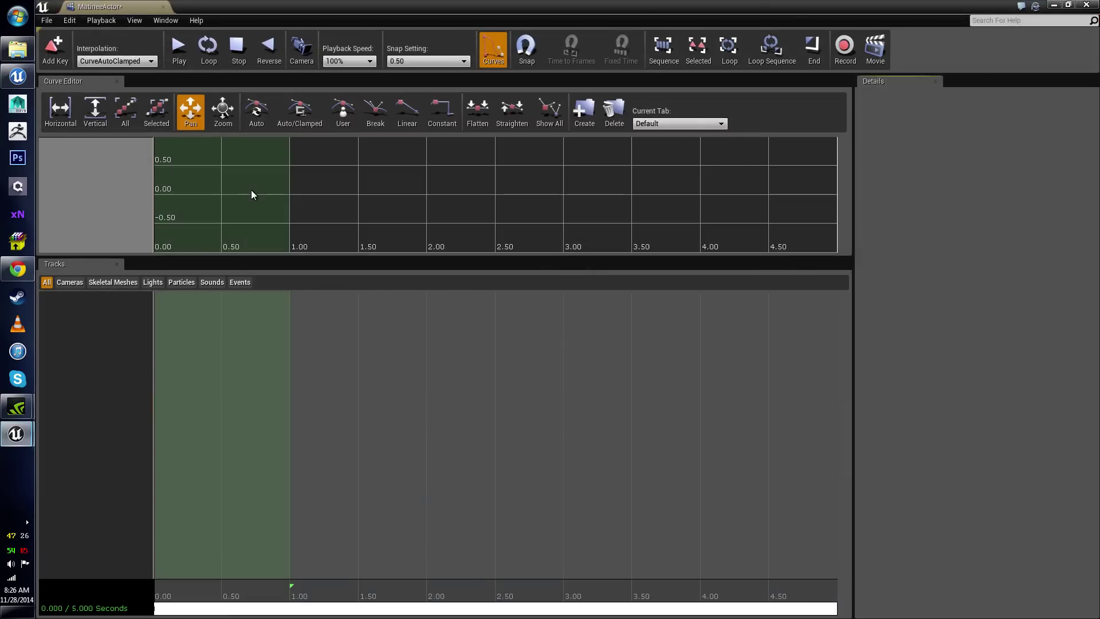
pyautogui.moveTo(554, 6); pyautogui.dragTo(532, 80)
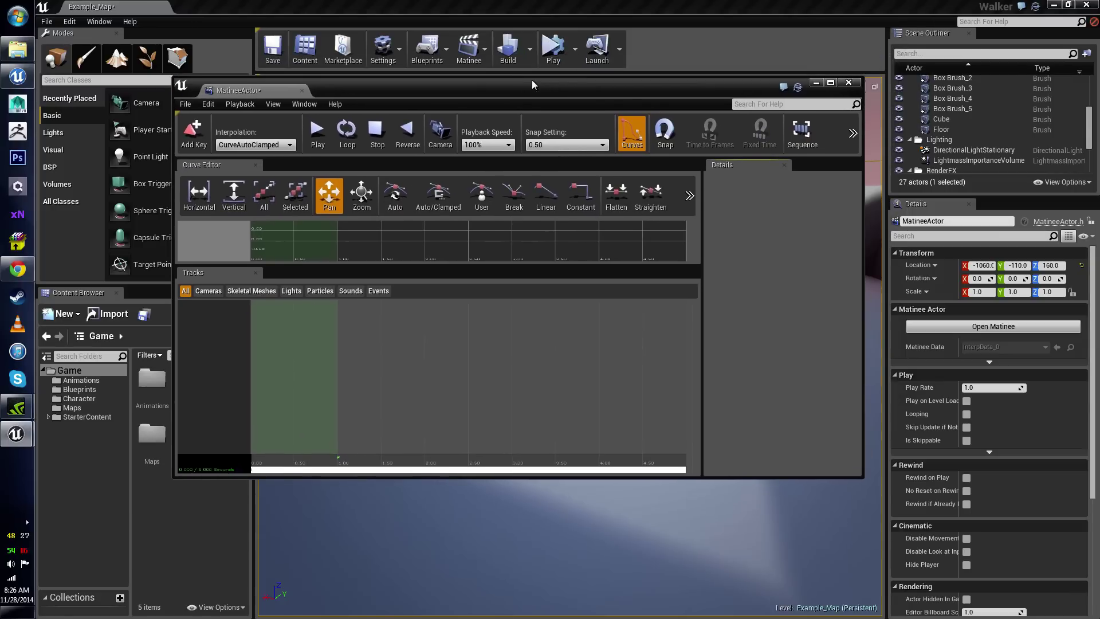
pyautogui.click(815, 85)
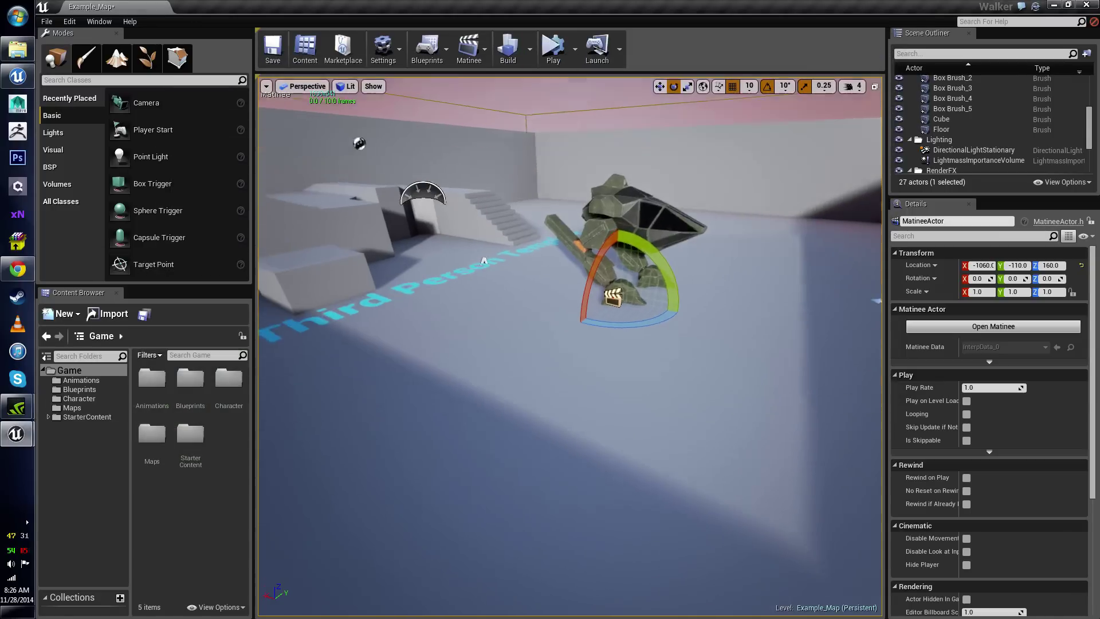
# Raise the Matinee actor above the walker to a Z location of 580, keeping the actor selected
pyautogui.moveTo(576, 271); pyautogui.dragTo(611, 266, button='right')
pyautogui.moveTo(684, 298); pyautogui.dragTo(684, 298, button='right')
pyautogui.press('r')
pyautogui.press('w')
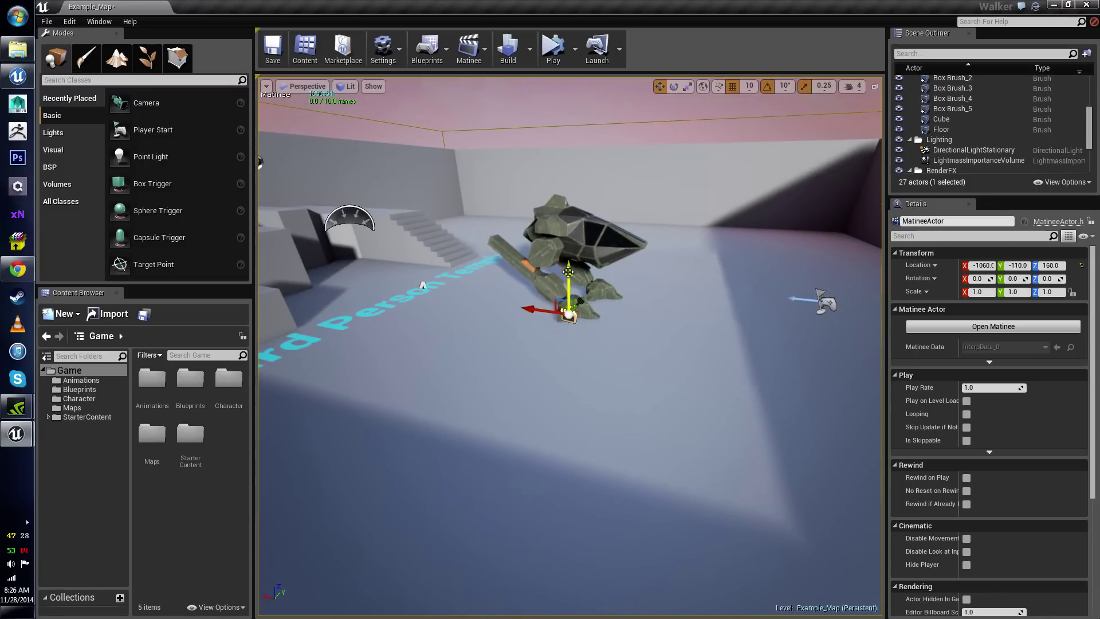
pyautogui.moveTo(568, 283); pyautogui.dragTo(637, 191)
pyautogui.click(651, 211)
pyautogui.moveTo(658, 233); pyautogui.dragTo(634, 221, button='right')
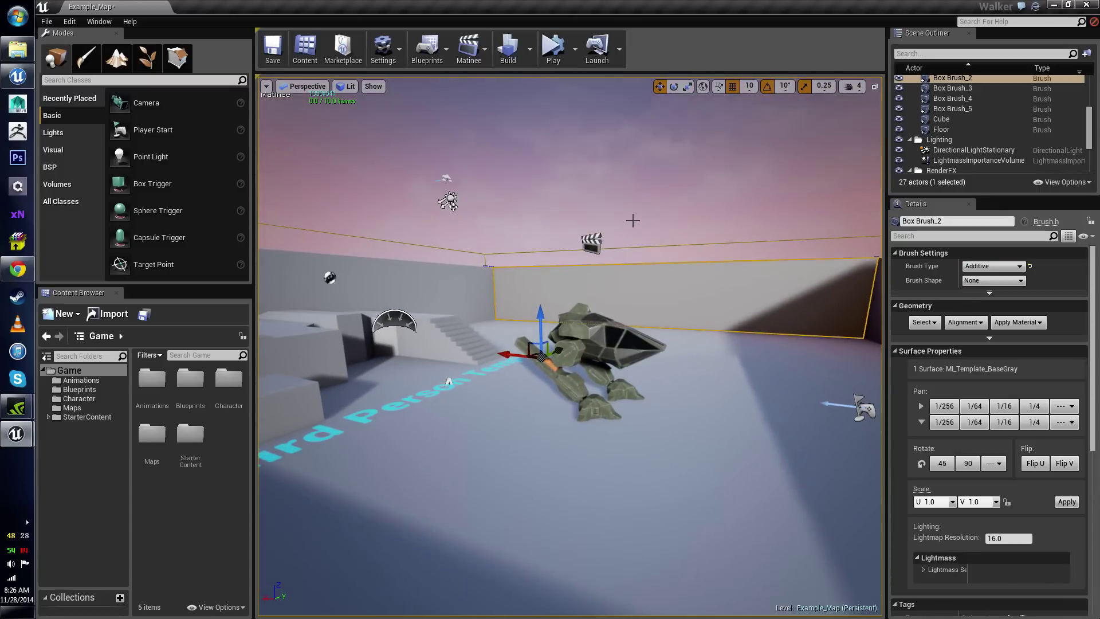
pyautogui.click(592, 244)
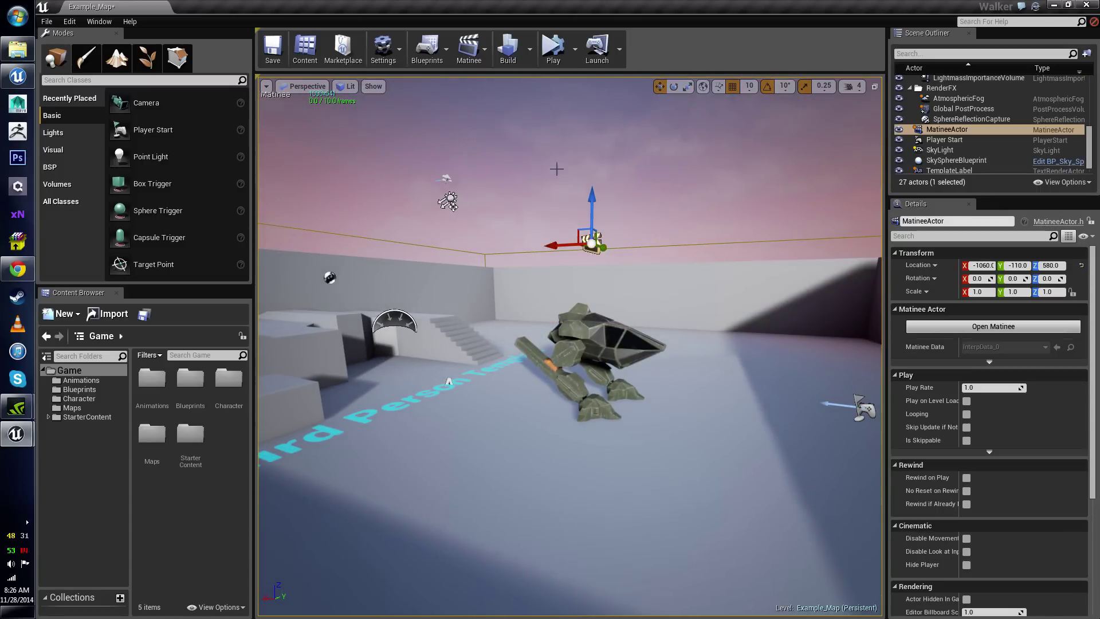
# Move the Matinee actor along the X axis, away from the walker, to an X location of -30
pyautogui.moveTo(595, 321)
pyautogui.mouseDown(button='right')
pyautogui.moveTo(594, 298)
pyautogui.moveTo(626, 334)
pyautogui.moveTo(597, 334)
pyautogui.mouseUp(button='right')
pyautogui.press('w')
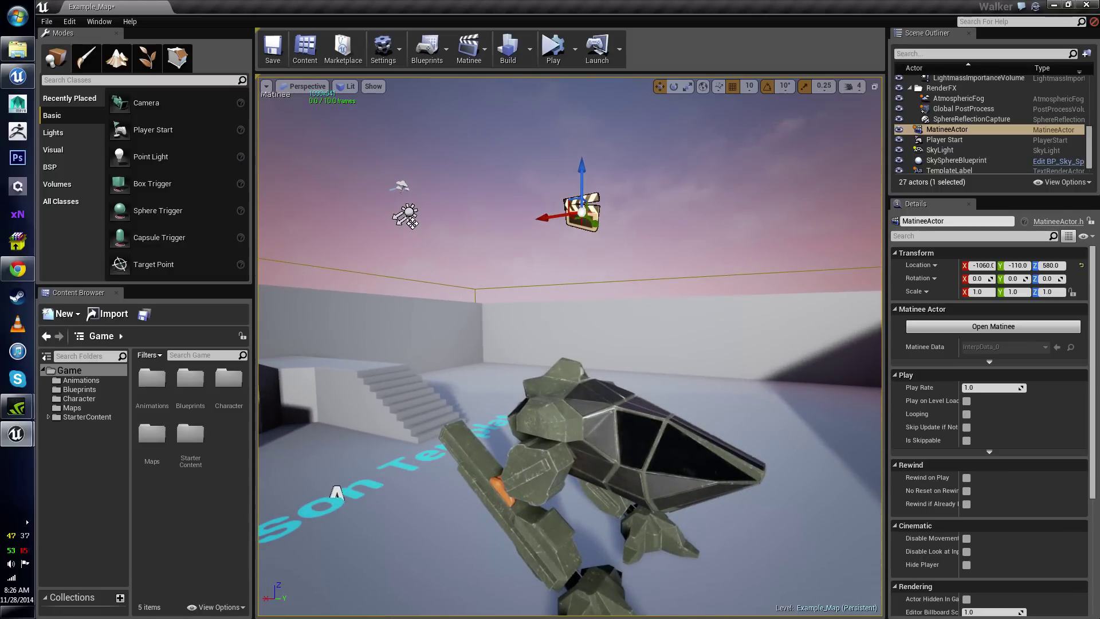
pyautogui.moveTo(594, 235)
pyautogui.mouseDown(button='right')
pyautogui.moveTo(594, 266)
pyautogui.moveTo(594, 252)
pyautogui.mouseUp(button='right')
pyautogui.press('e')
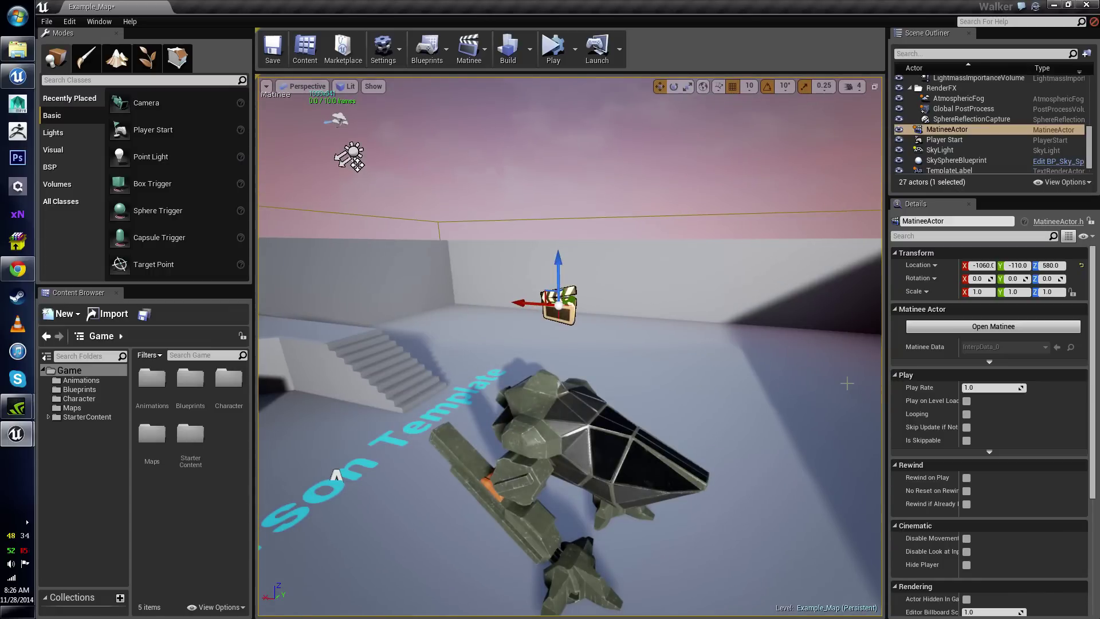
pyautogui.moveTo(735, 342); pyautogui.dragTo(615, 285, button='right')
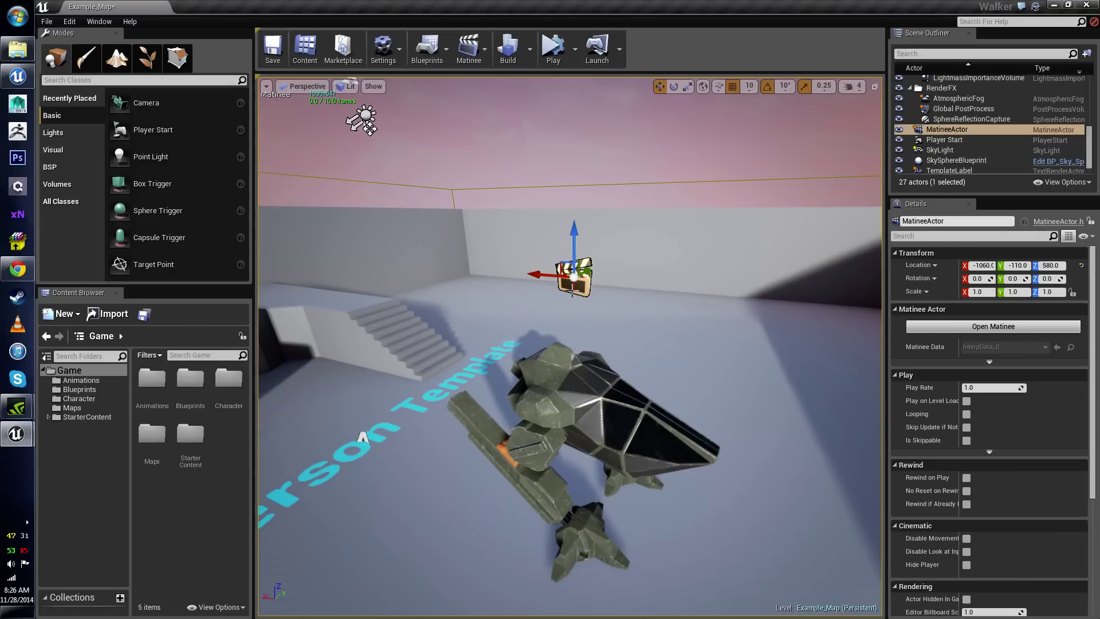
pyautogui.moveTo(579, 321); pyautogui.dragTo(567, 287)
pyautogui.moveTo(566, 349); pyautogui.dragTo(337, 300)
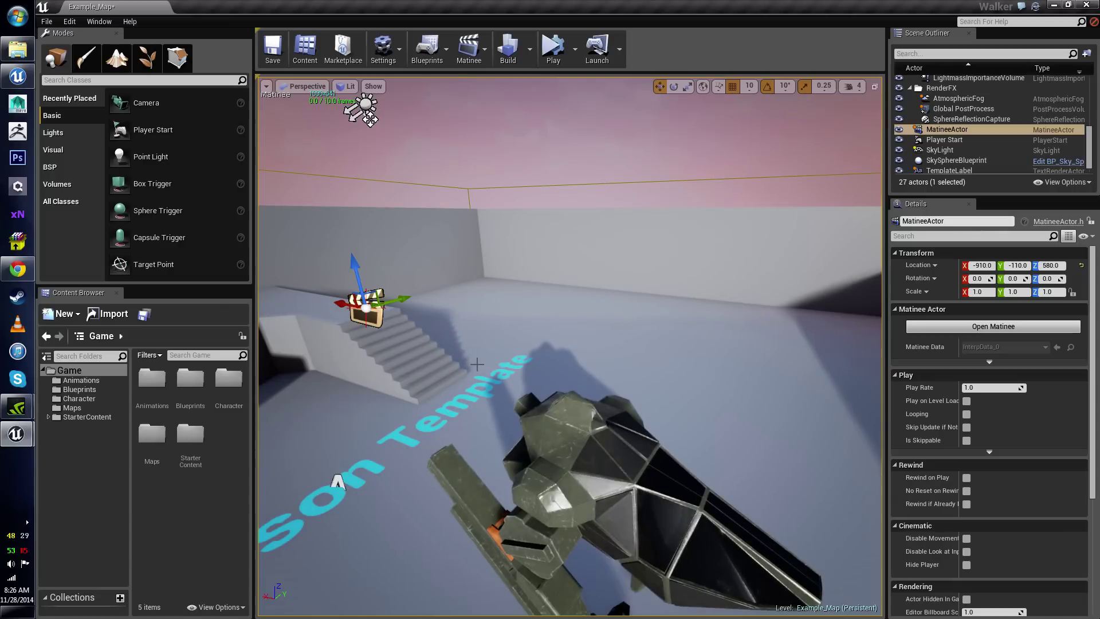
pyautogui.moveTo(478, 364); pyautogui.dragTo(473, 464)
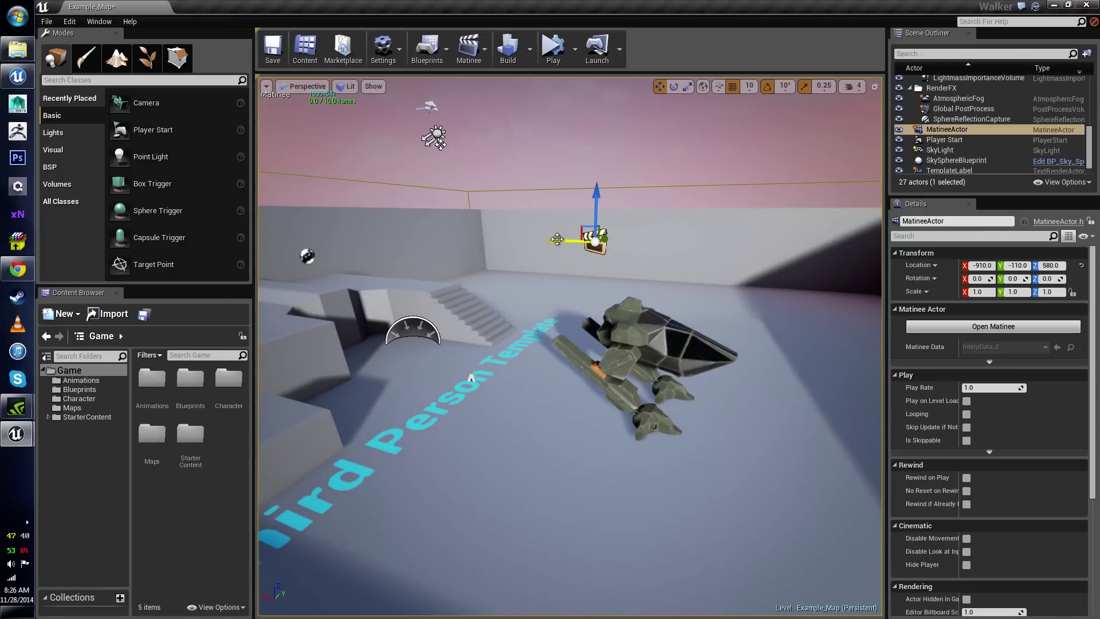
pyautogui.moveTo(557, 241); pyautogui.dragTo(328, 255)
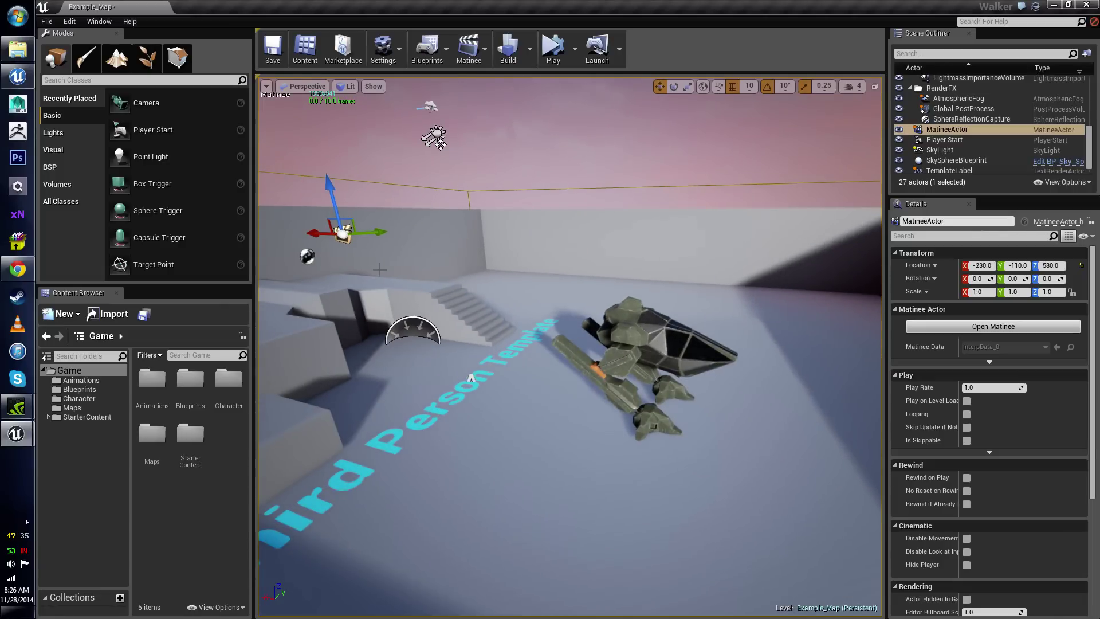
pyautogui.scroll(4, 522, 299)
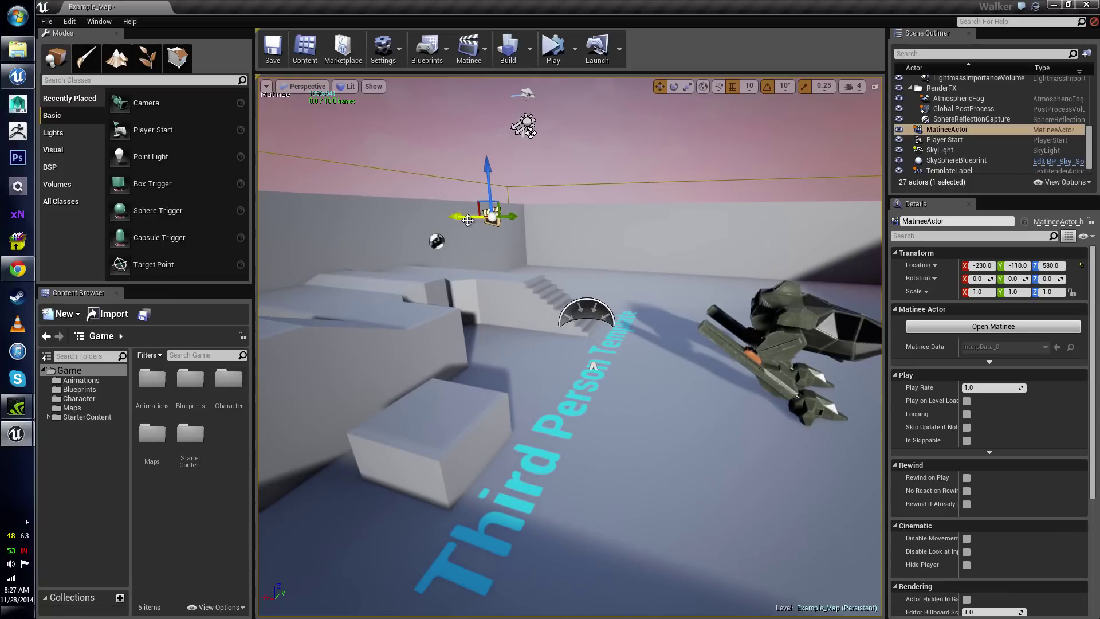
pyautogui.moveTo(462, 221); pyautogui.dragTo(401, 219)
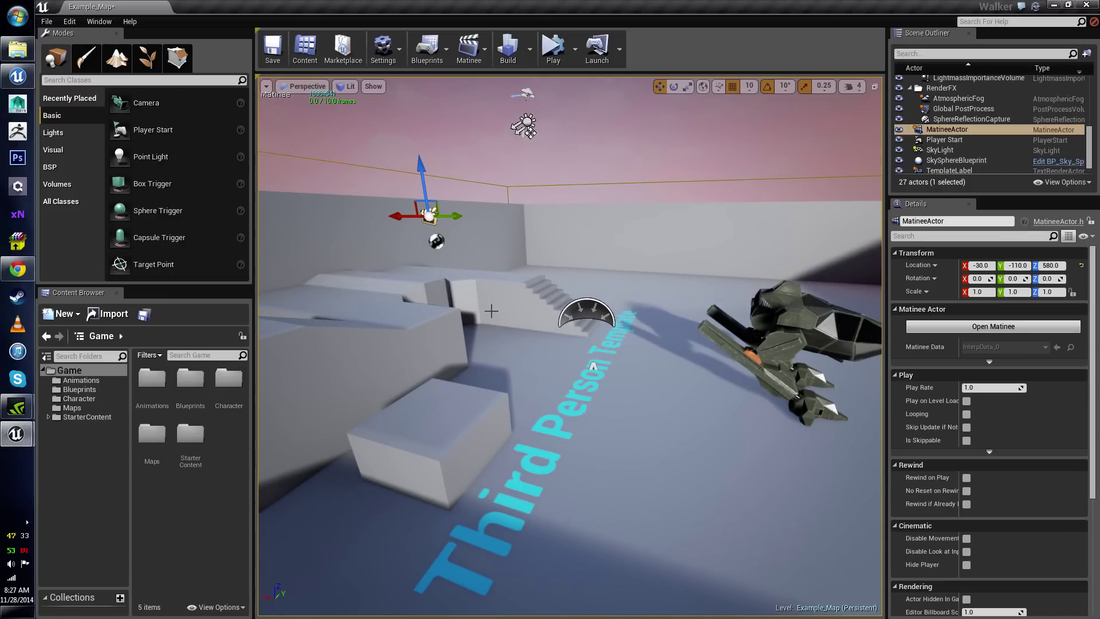
pyautogui.moveTo(491, 311); pyautogui.dragTo(550, 311, button='right')
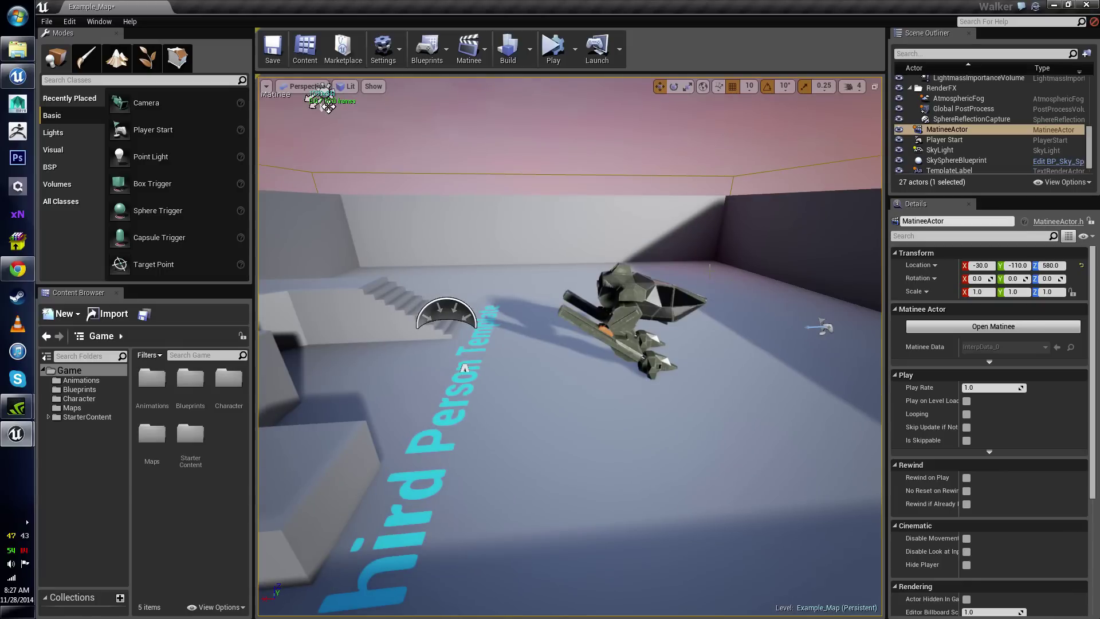
pyautogui.moveTo(573, 312); pyautogui.dragTo(487, 284, button='right')
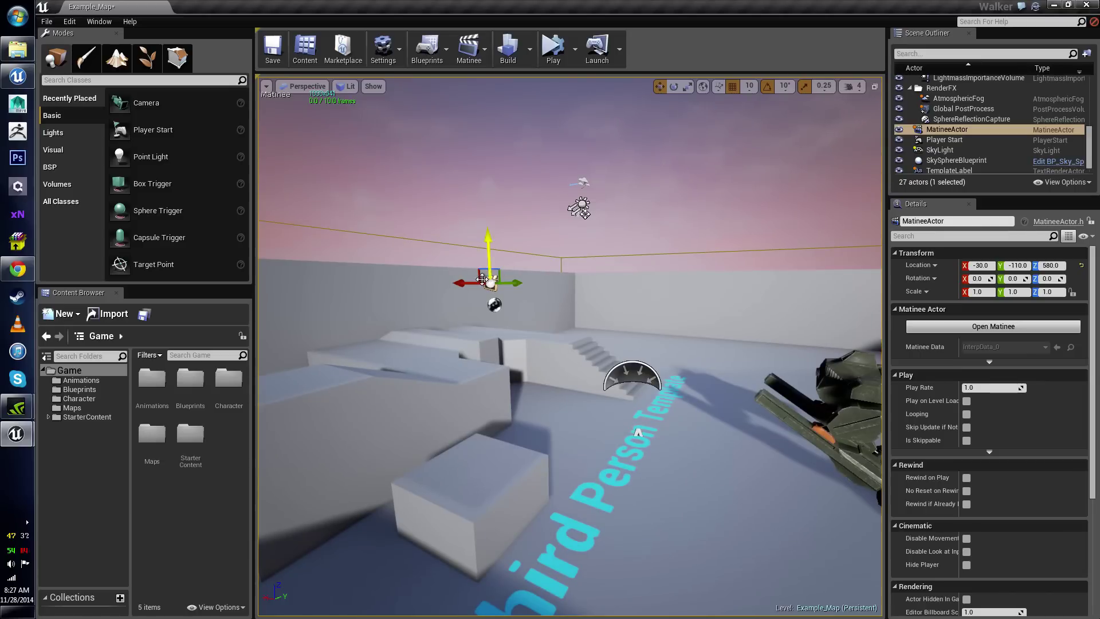
pyautogui.moveTo(566, 319); pyautogui.dragTo(590, 343, button='right')
pyautogui.press('d')
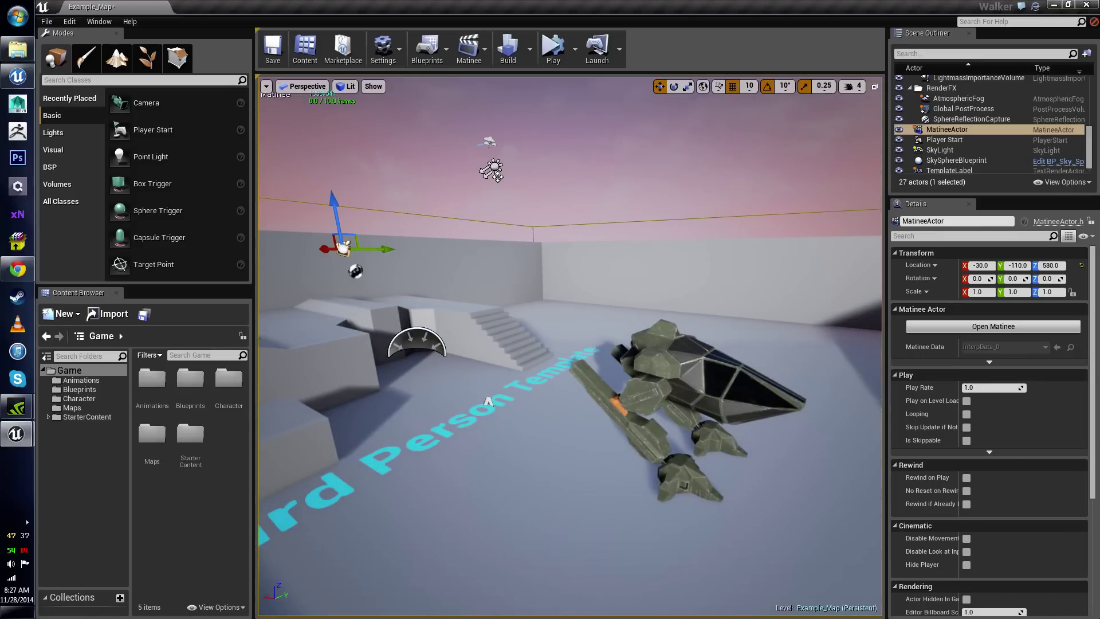
# Try to open the existing MatineeActor for editing from the level editor
pyautogui.click(486, 57)
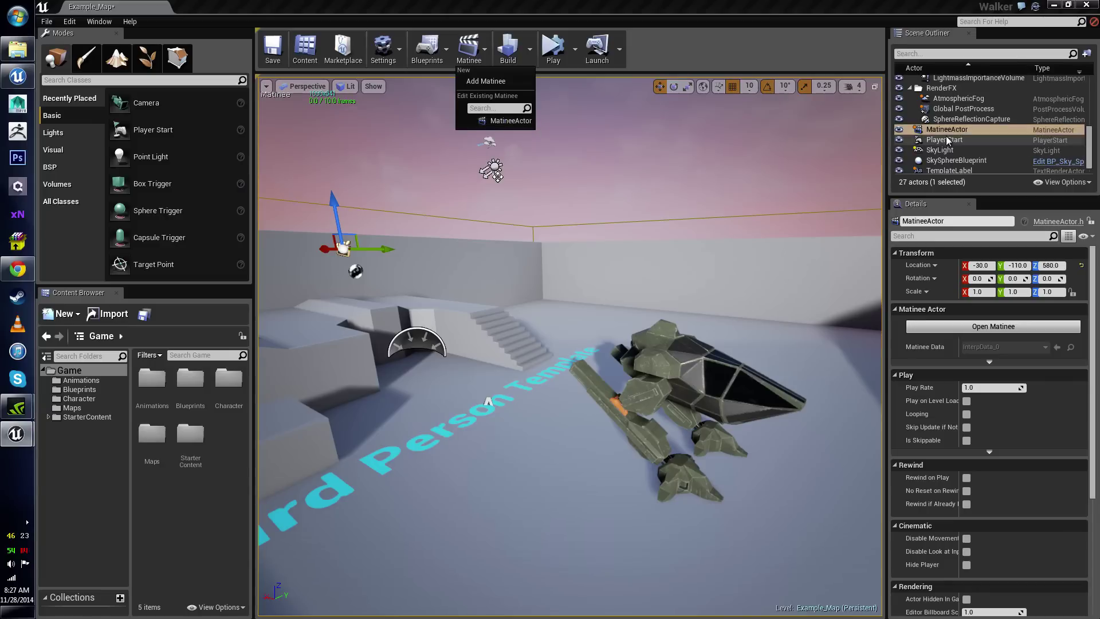
pyautogui.click(511, 120)
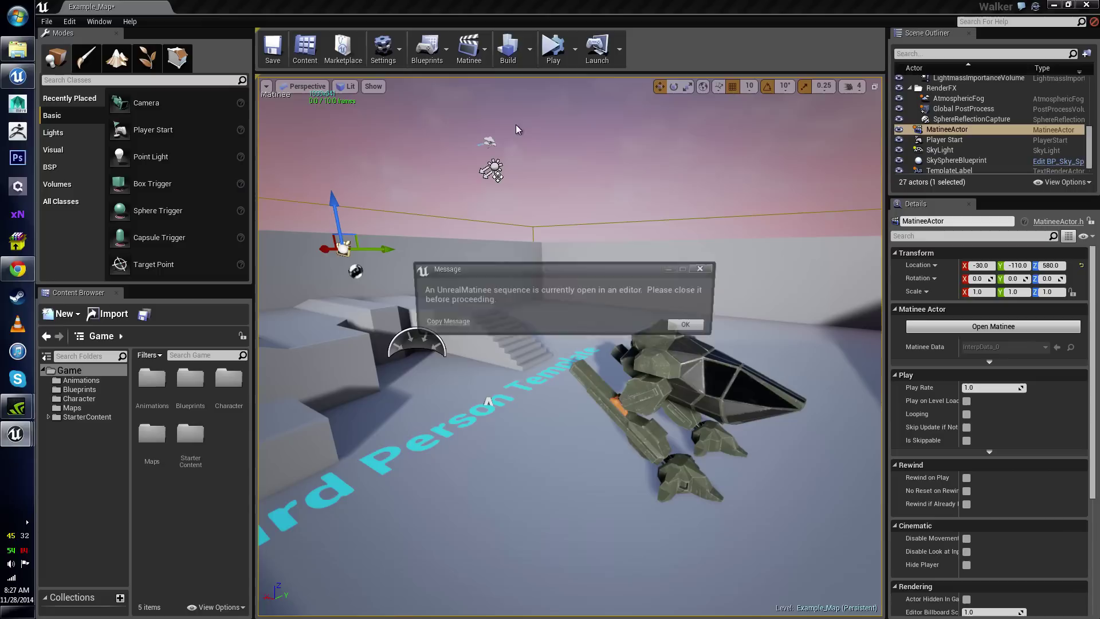
pyautogui.click(693, 326)
# Bring back the minimized Matinee editor, zoom its timeline out past the sequence's ends, and shrink the window off full screen
pyautogui.moveTo(17, 434)
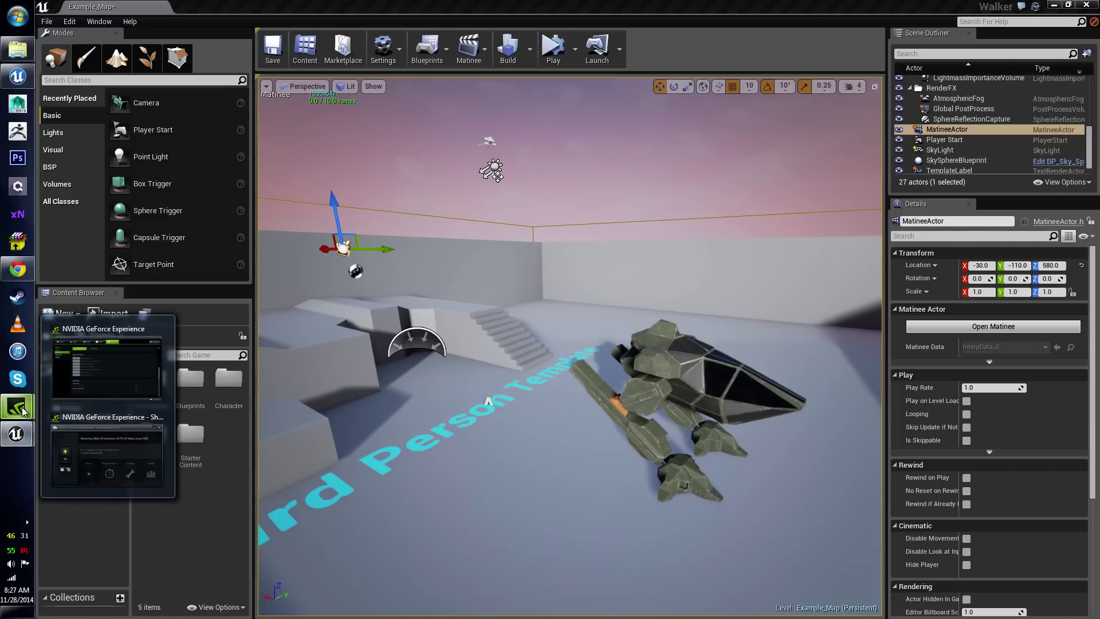
pyautogui.click(87, 471)
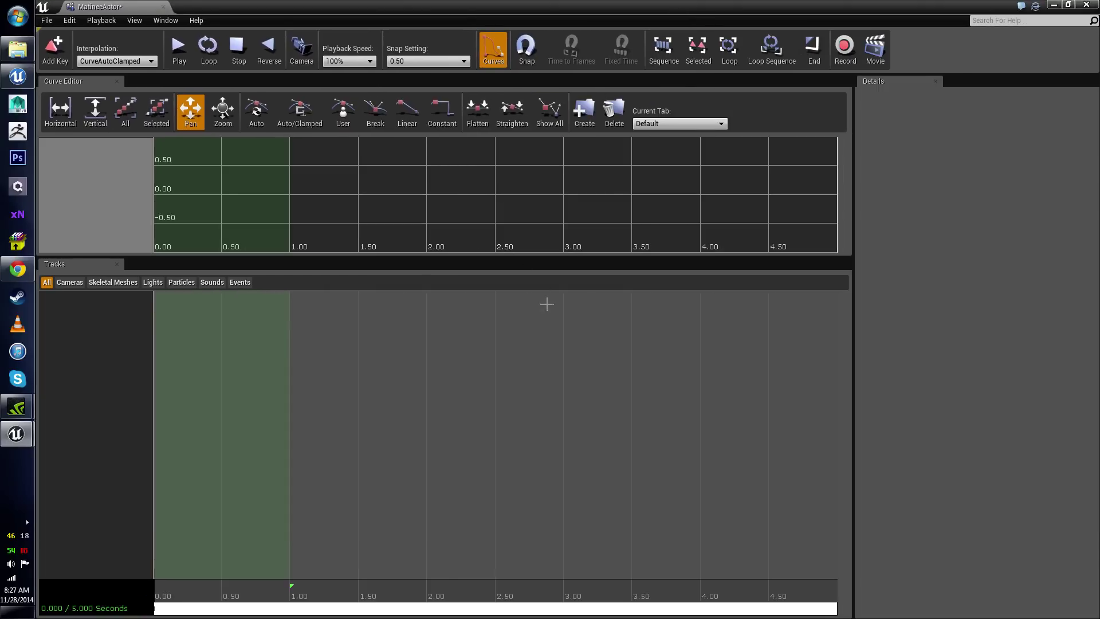
pyautogui.scroll(-3, 545, 302)
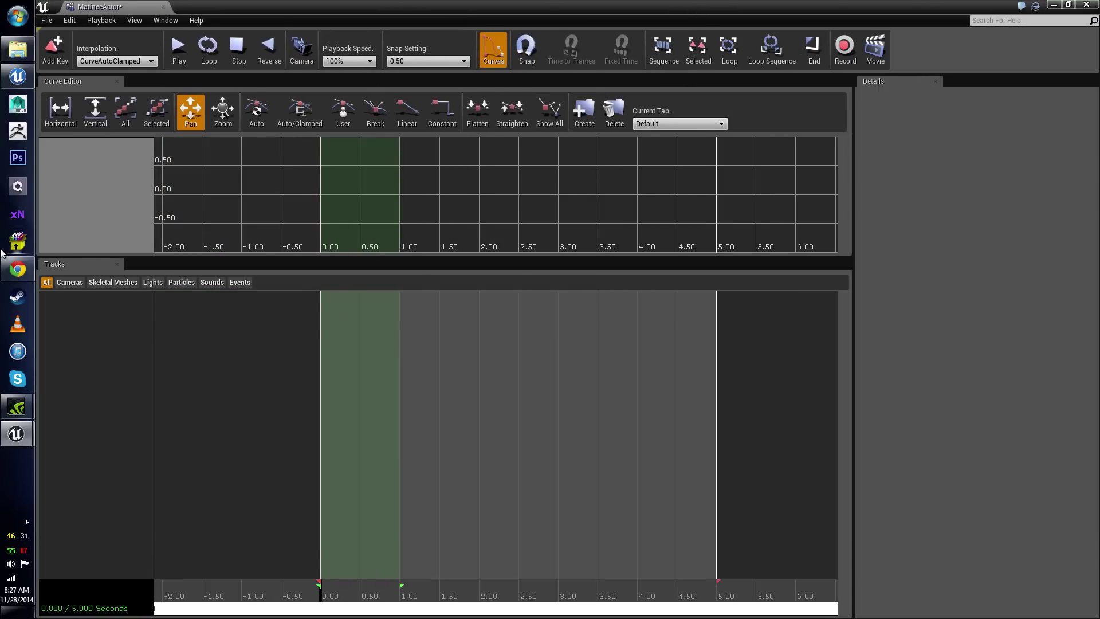
pyautogui.moveTo(903, 6); pyautogui.dragTo(833, 104)
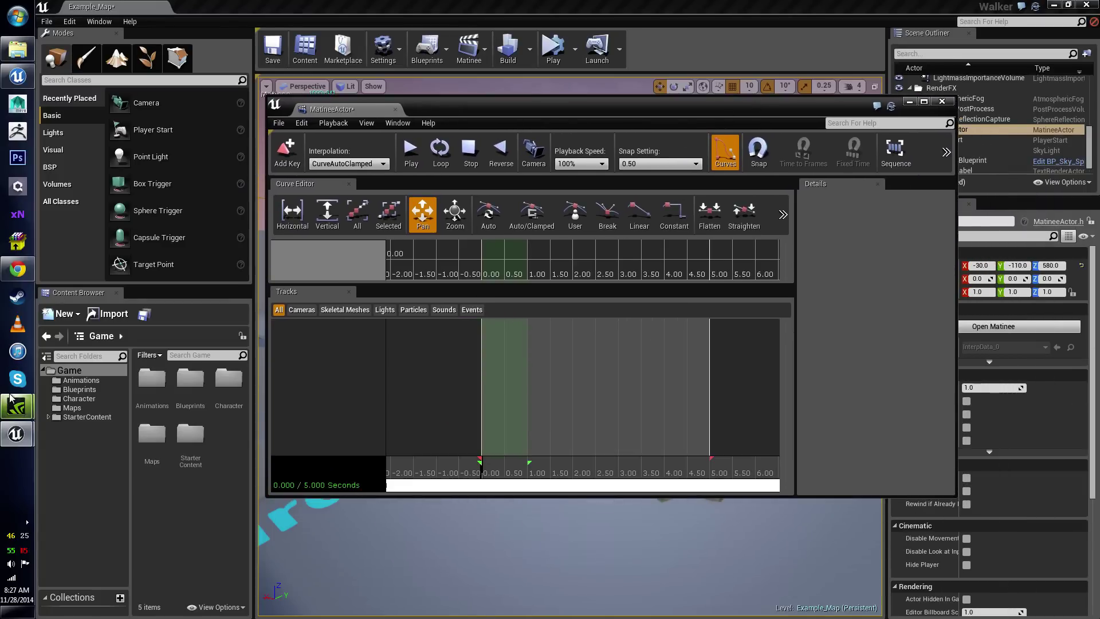
pyautogui.moveTo(23, 406)
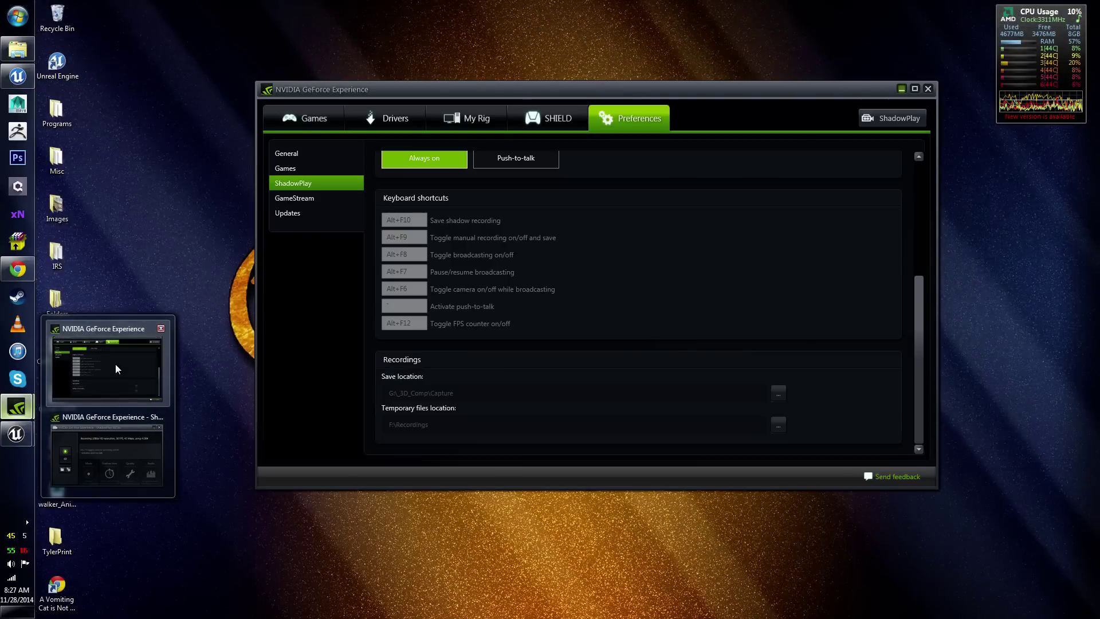
pyautogui.moveTo(116, 463)
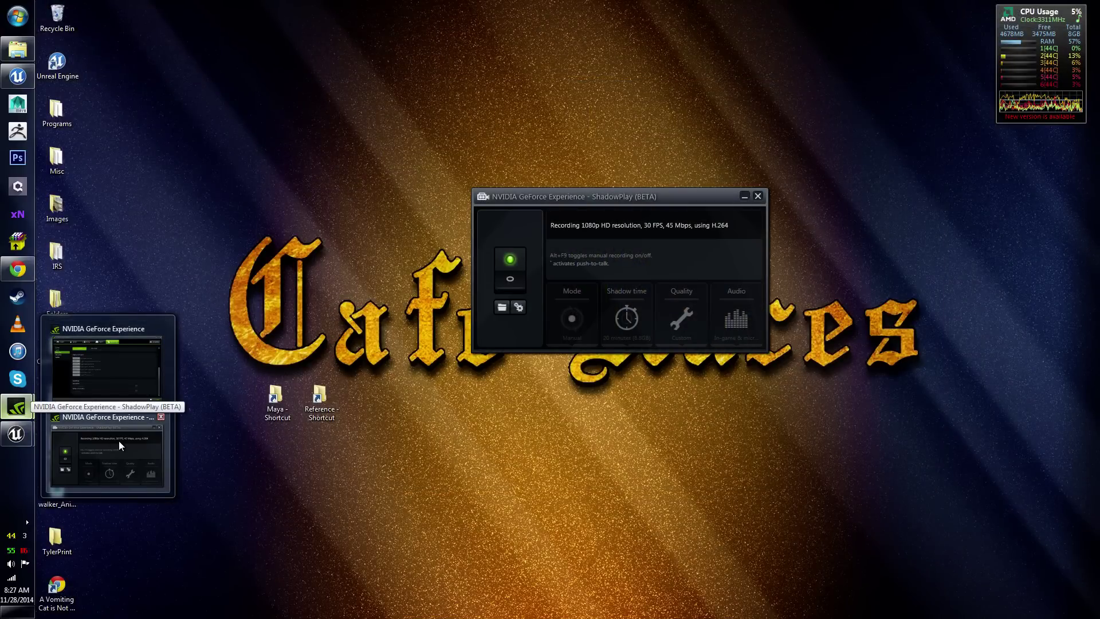
# Bring the Matinee editor back to the front, expand it to full screen, and make the Curve Editor slightly taller above the tracks
pyautogui.moveTo(128, 360)
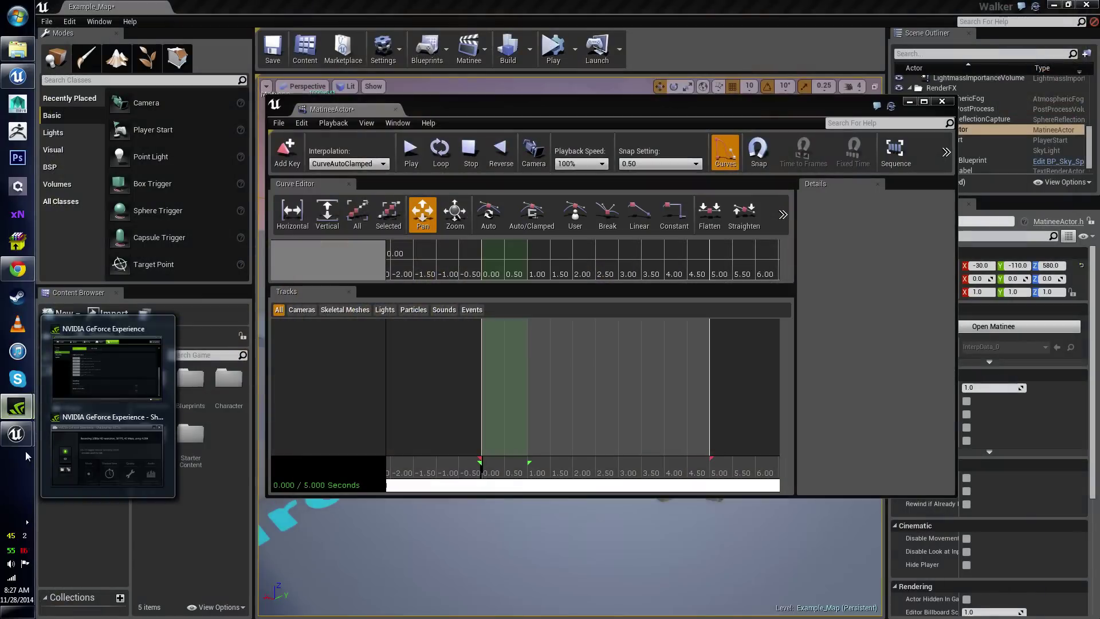
pyautogui.moveTo(17, 434)
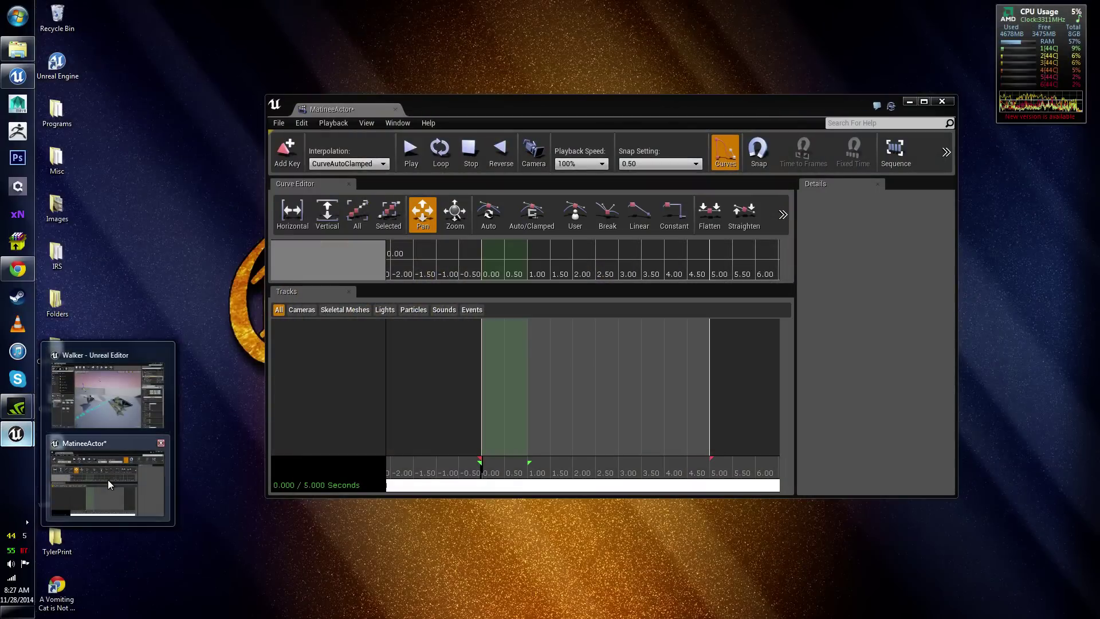
pyautogui.click(107, 480)
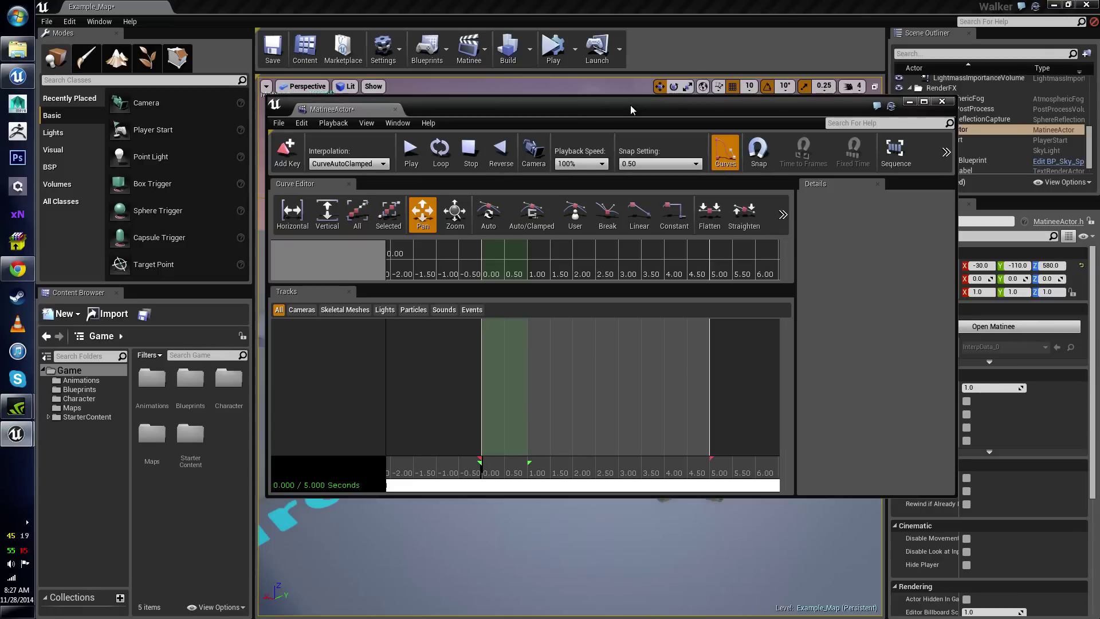
pyautogui.moveTo(633, 109); pyautogui.dragTo(597, 67)
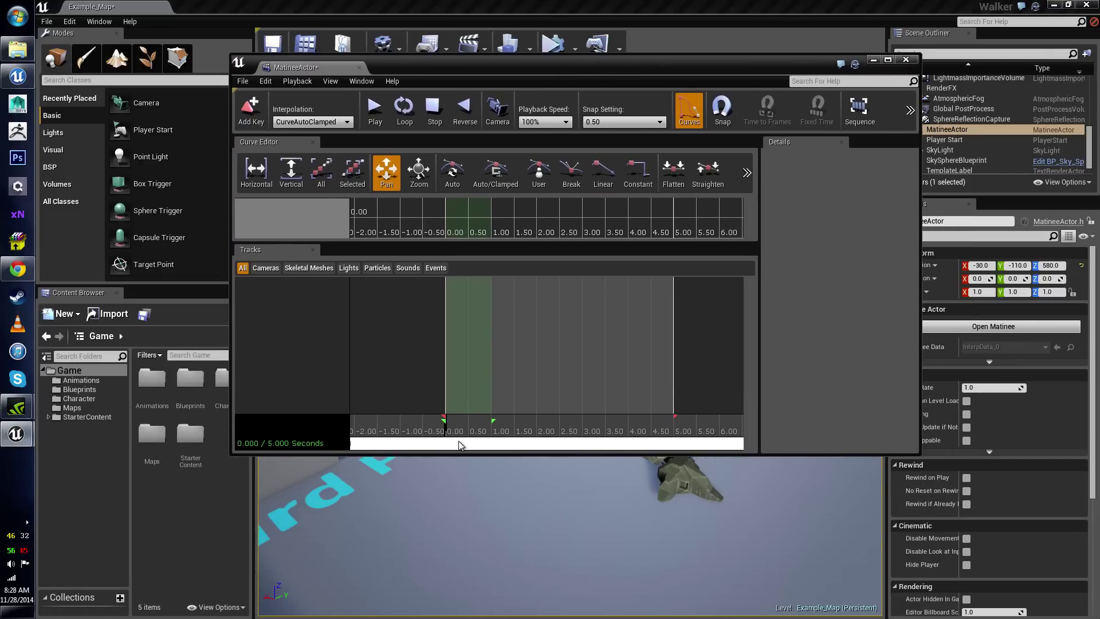
pyautogui.moveTo(652, 71); pyautogui.dragTo(685, 93)
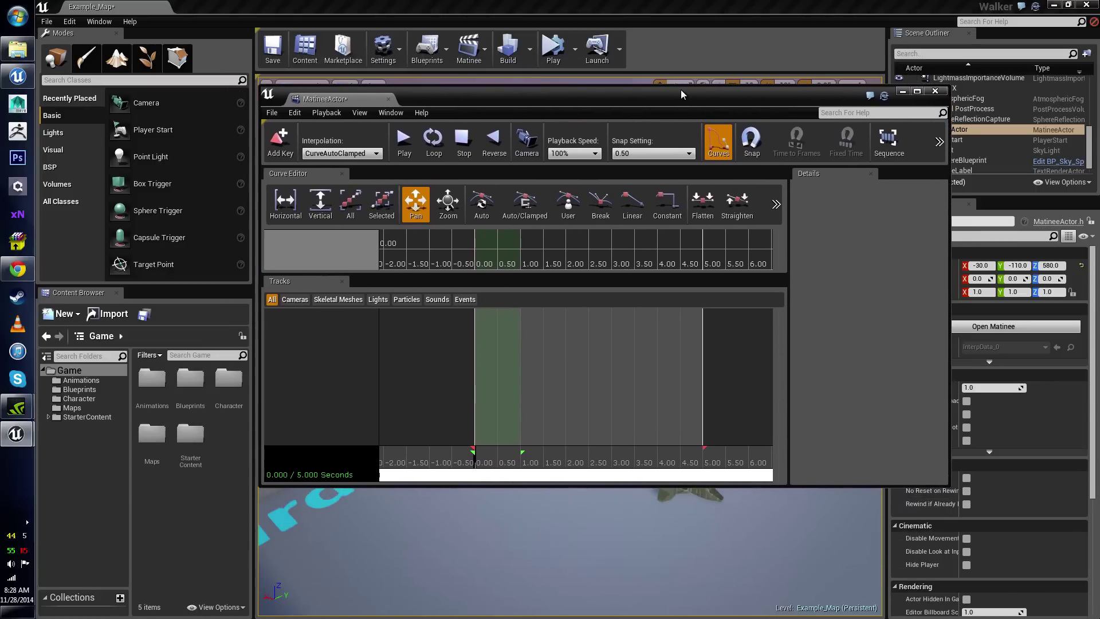
pyautogui.moveTo(818, 94); pyautogui.dragTo(776, 69)
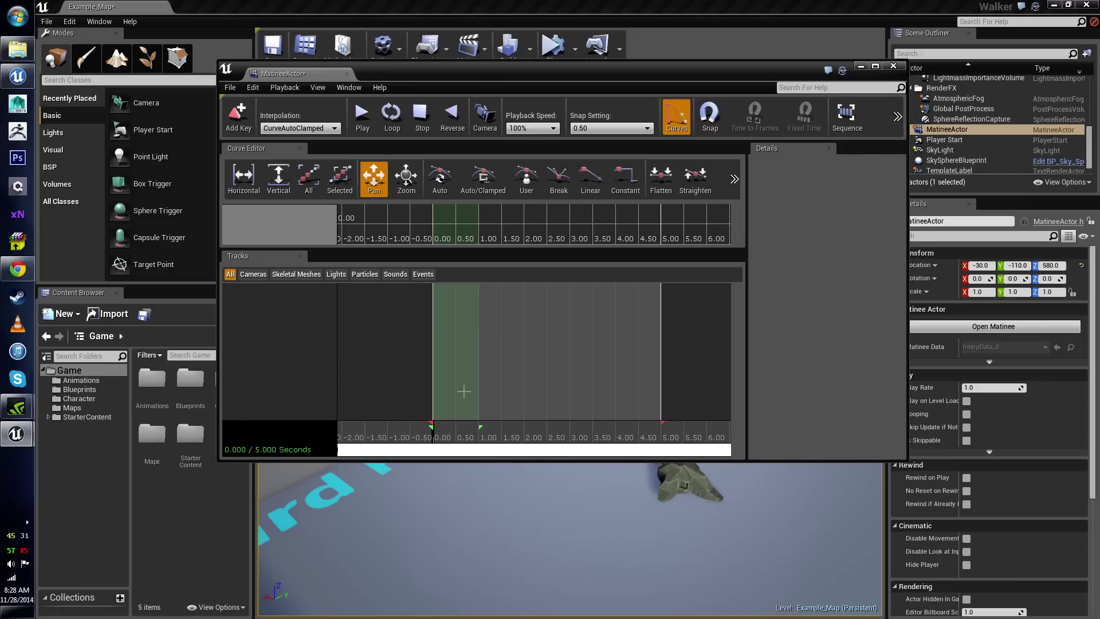
pyautogui.doubleClick(681, 80)
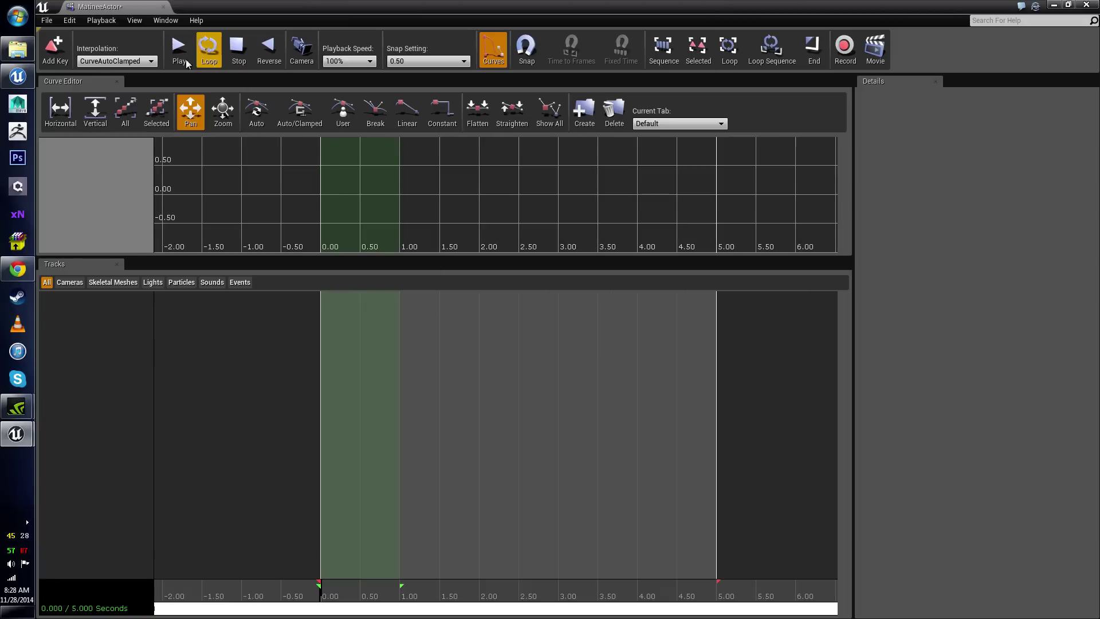
pyautogui.moveTo(450, 254); pyautogui.dragTo(449, 297)
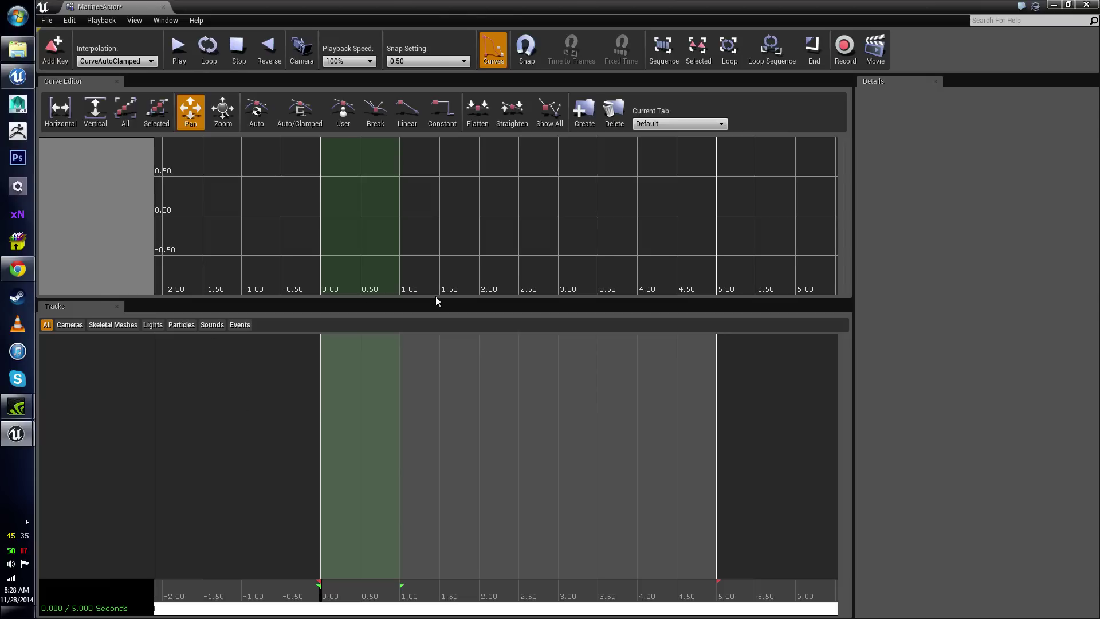
pyautogui.moveTo(445, 299)
pyautogui.mouseDown()
pyautogui.moveTo(445, 260)
pyautogui.moveTo(445, 279)
pyautogui.mouseUp()
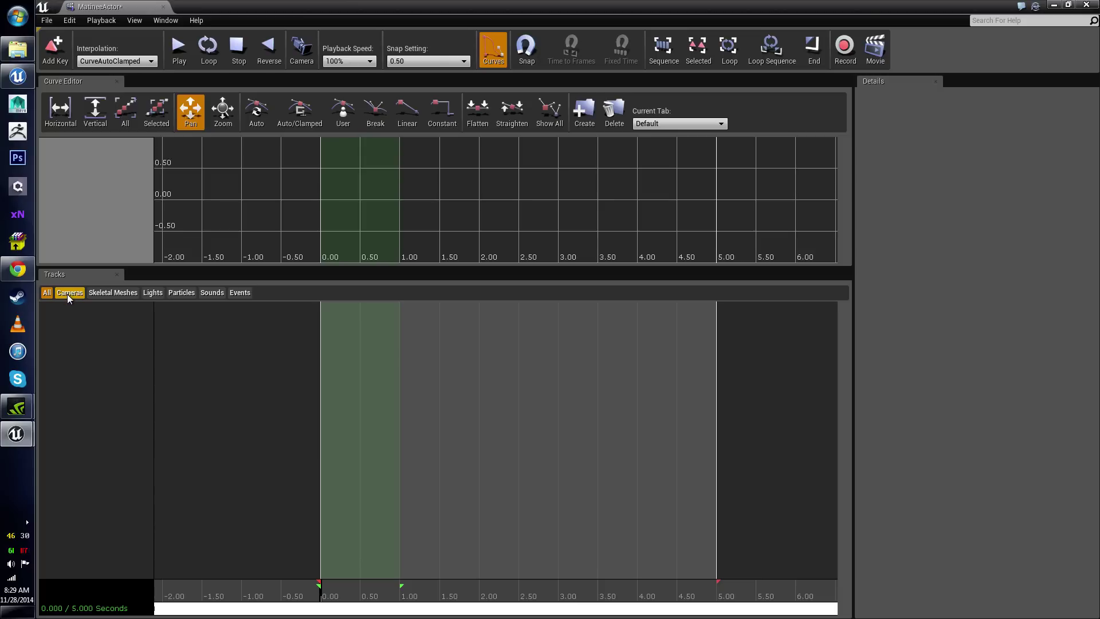
# Look through the track filters for skeletal meshes, lights, particles, sounds, events and cameras, ending with all tracks shown
pyautogui.click(113, 292)
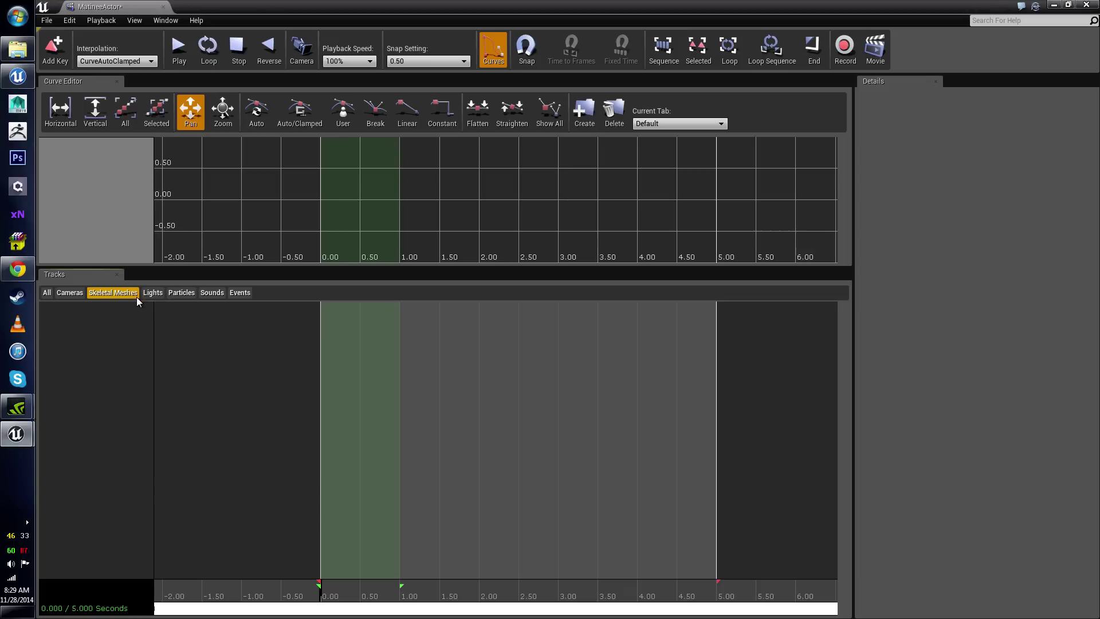
pyautogui.click(152, 293)
pyautogui.click(189, 297)
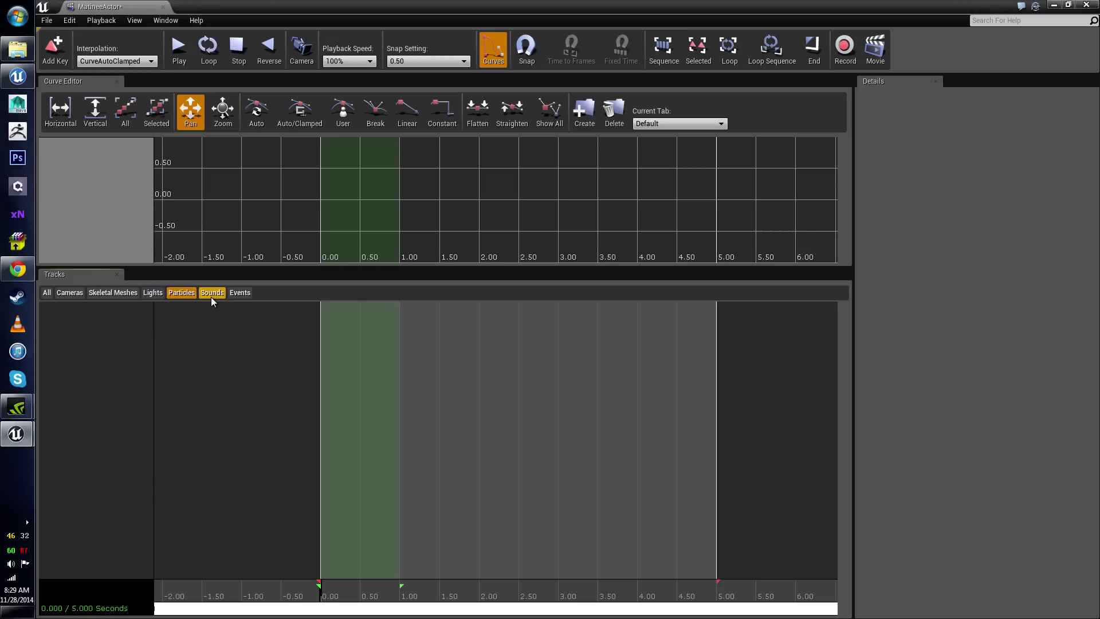
pyautogui.click(210, 296)
pyautogui.click(232, 297)
pyautogui.click(62, 292)
pyautogui.click(48, 294)
pyautogui.doubleClick(491, 6)
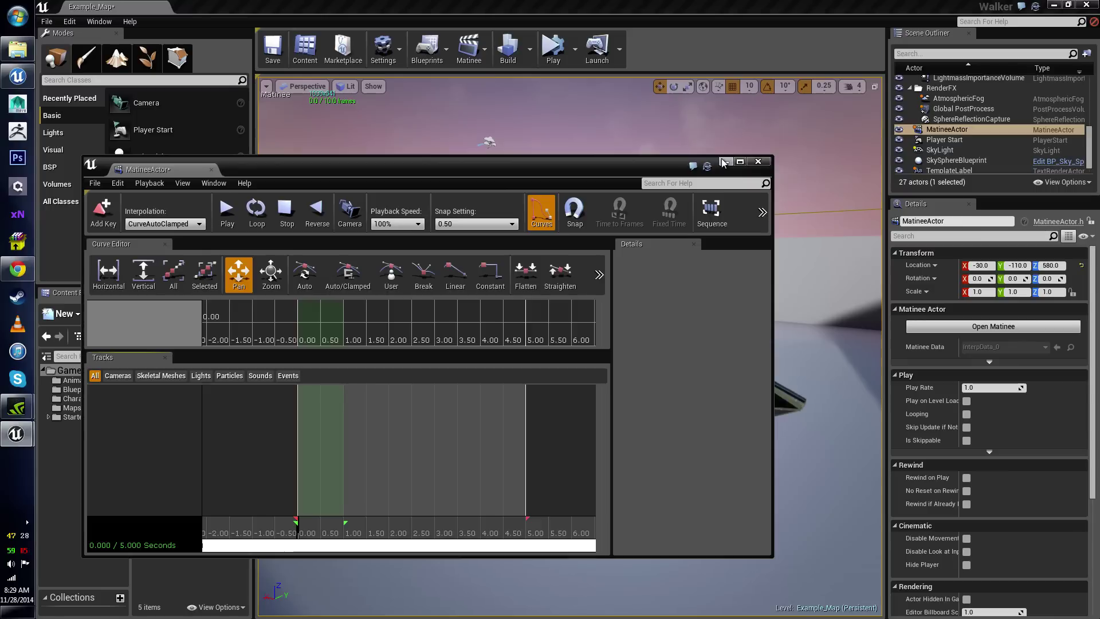
pyautogui.moveTo(561, 168); pyautogui.dragTo(516, 1)
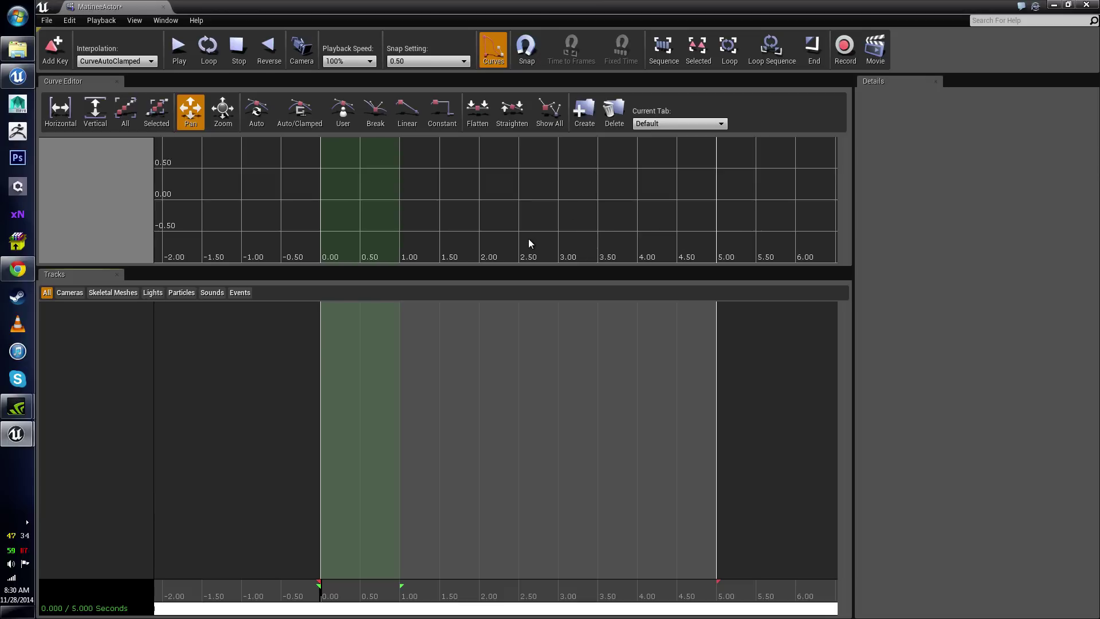
# Examine the types of new groups offered for the empty track list without adding one
pyautogui.click(152, 292)
pyautogui.click(152, 292)
pyautogui.rightClick(93, 352)
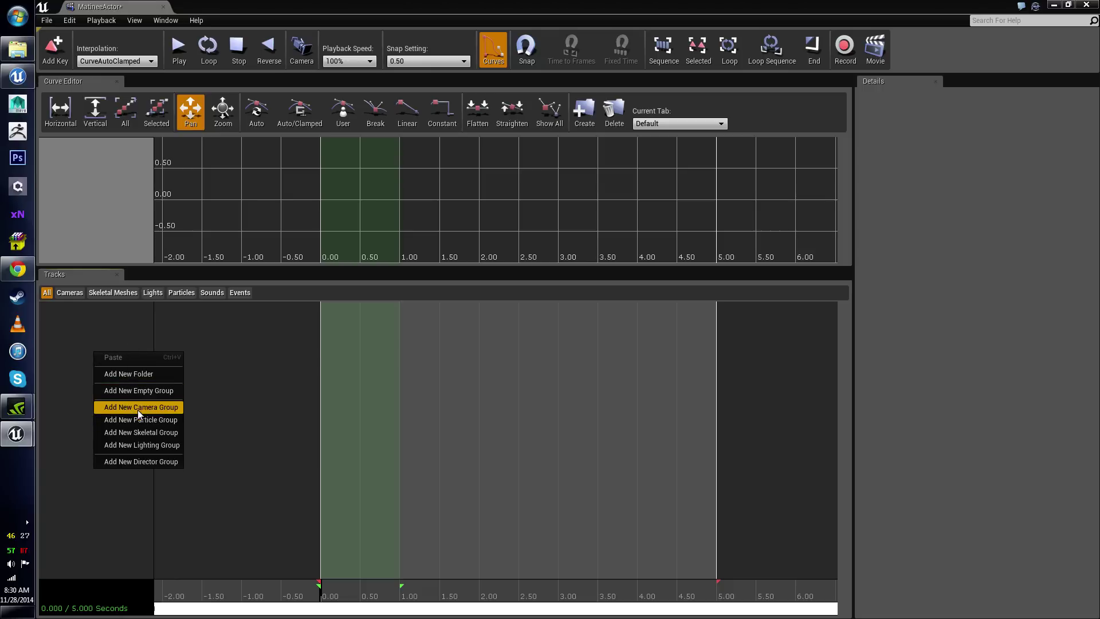
pyautogui.click(101, 321)
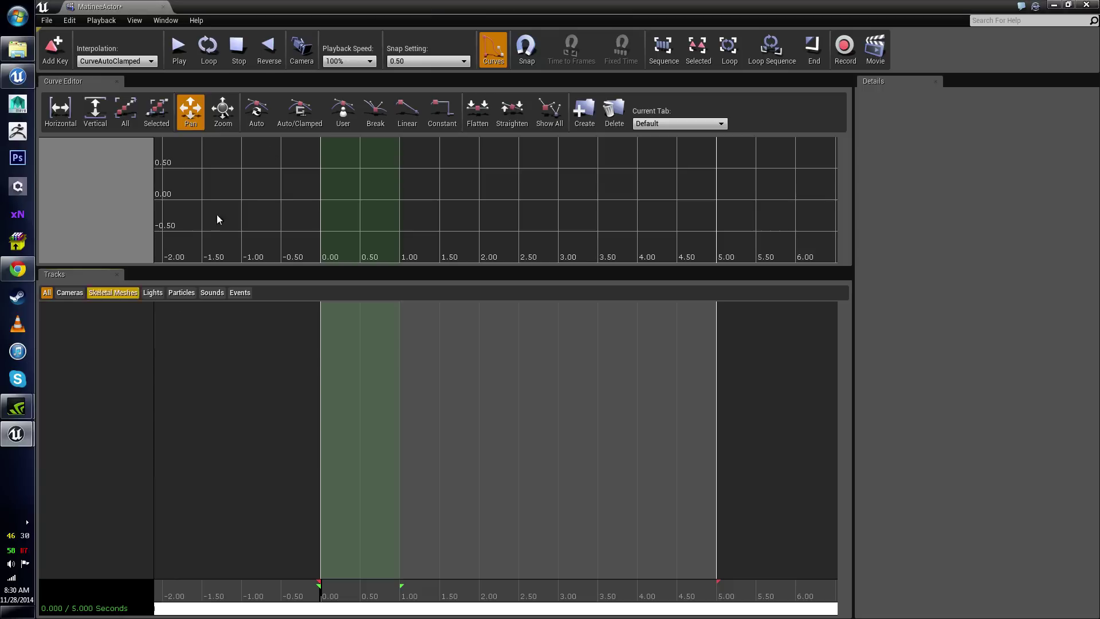
# Add a camera group named FlythroughCam1 and view the properties of its Movement and FOVAngle tracks
pyautogui.click(301, 51)
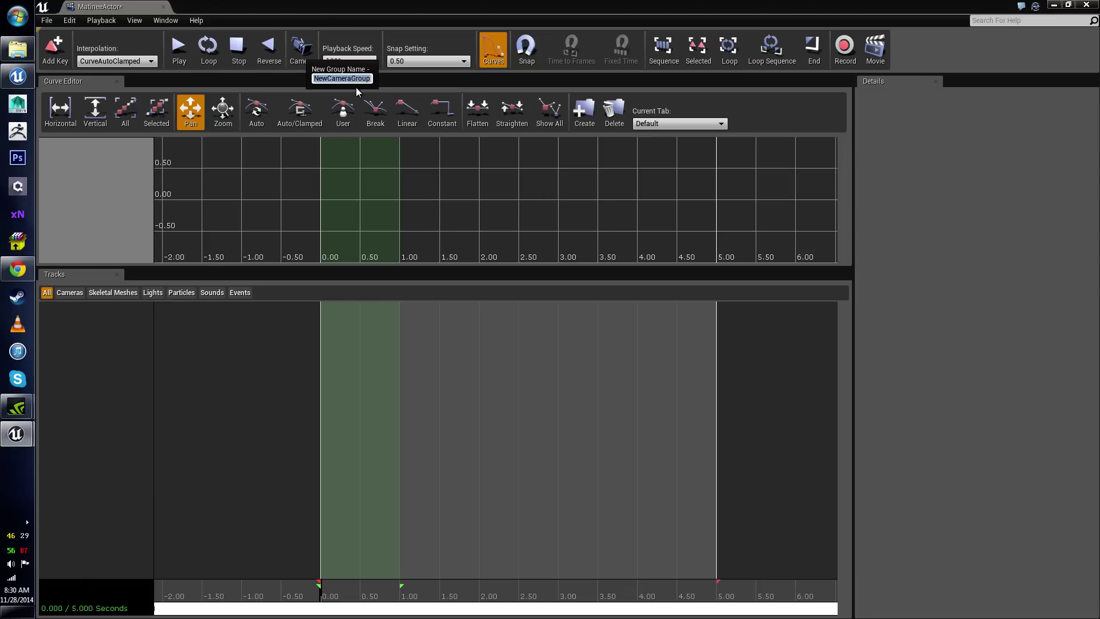
pyautogui.write('F')
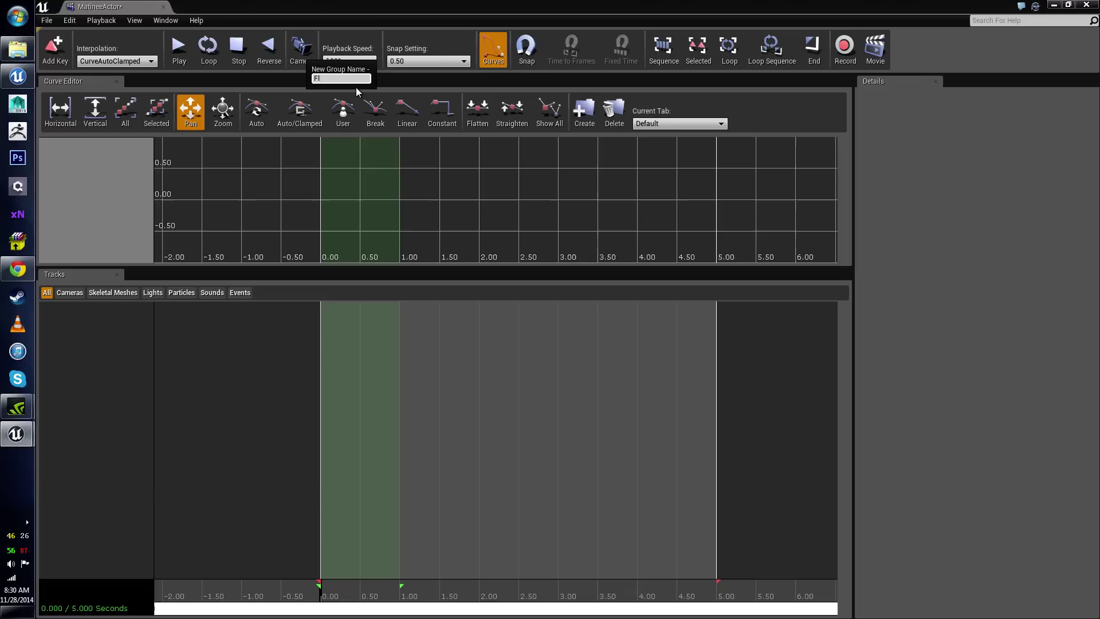
pyautogui.write('l')
pyautogui.press('Return')
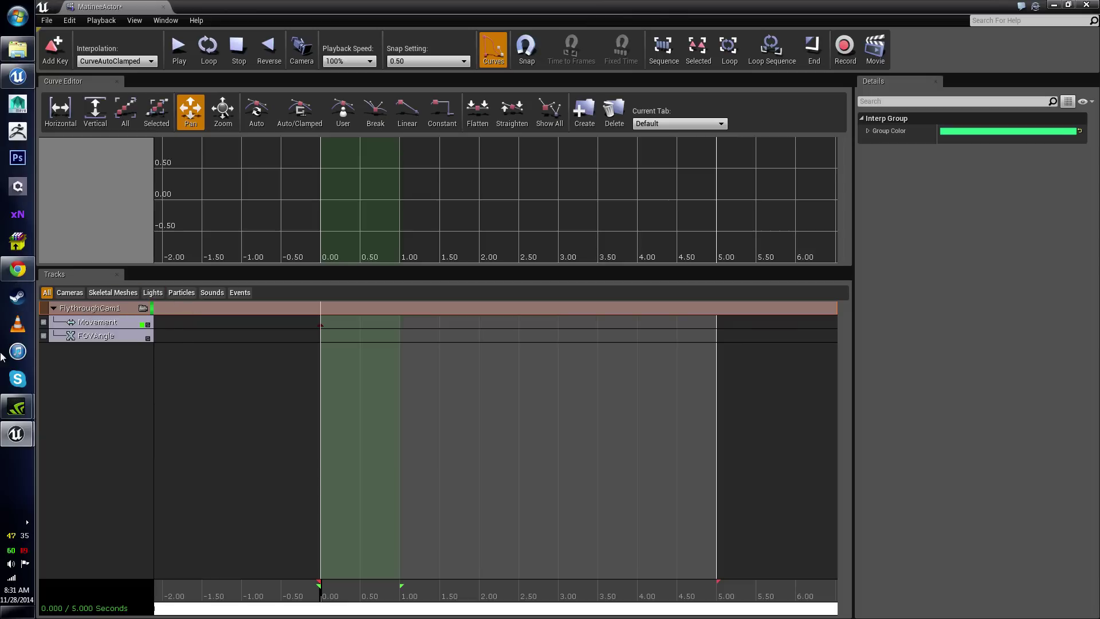
pyautogui.click(87, 324)
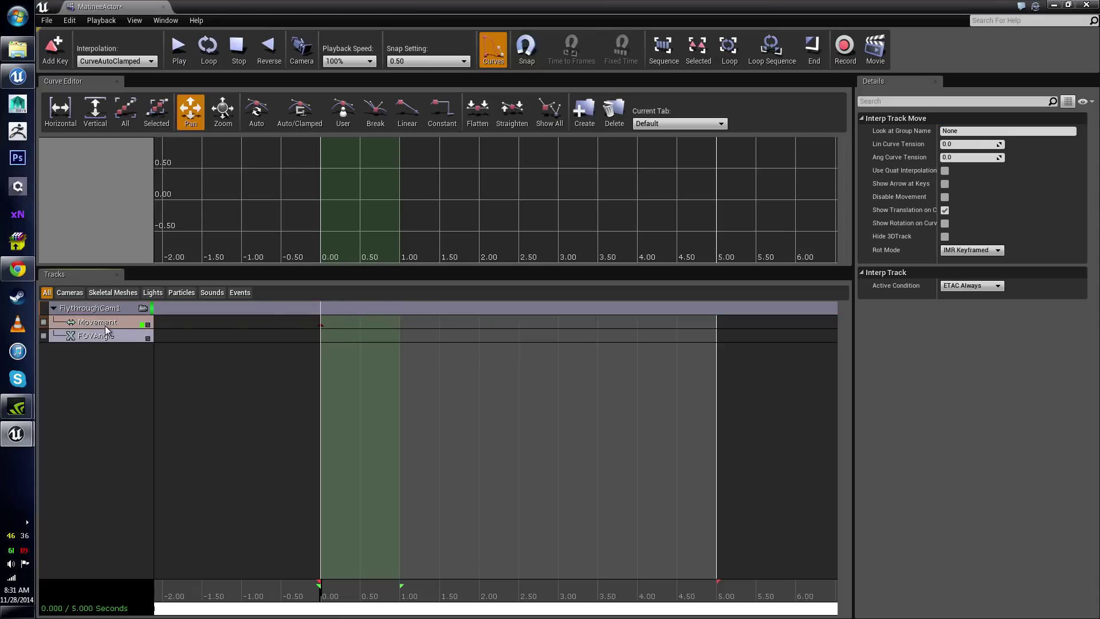
pyautogui.click(98, 336)
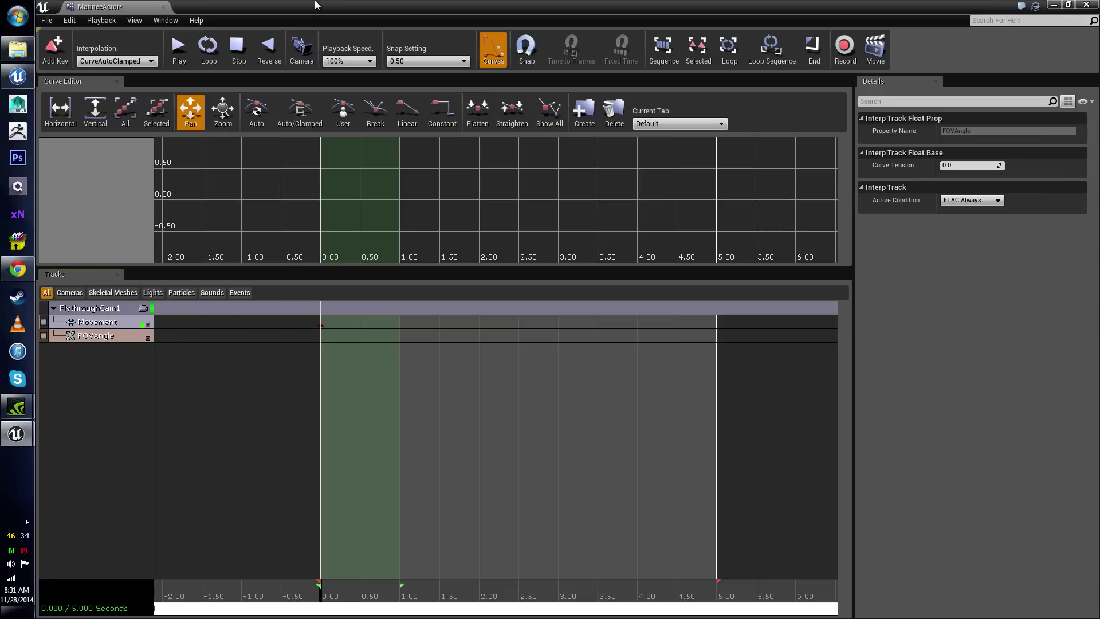
# Minimize the Matinee editor and move the new camera actor beside the walker, to about X -1153, Y -153, Z 361
pyautogui.moveTo(487, 6); pyautogui.dragTo(431, 96)
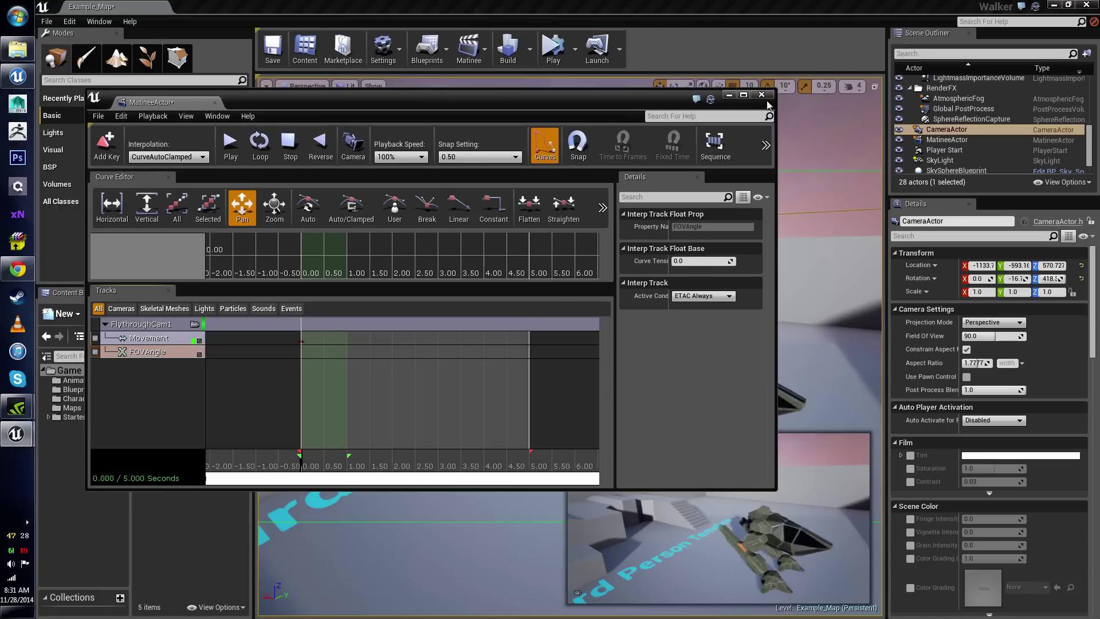
pyautogui.click(728, 94)
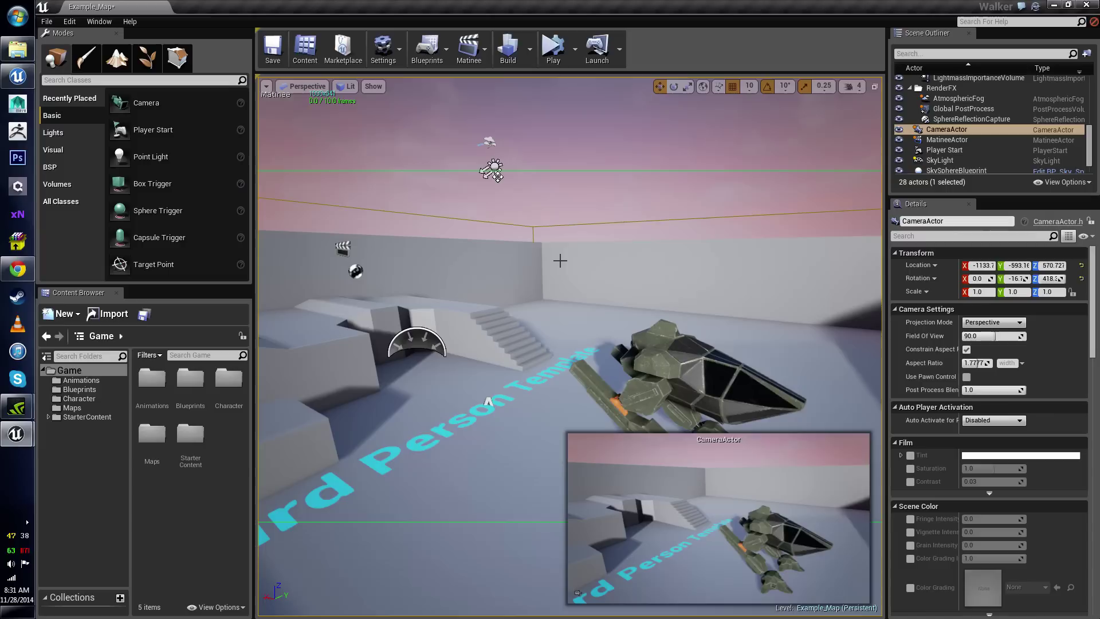
pyautogui.moveTo(559, 260); pyautogui.dragTo(539, 192, button='right')
pyautogui.press('s')
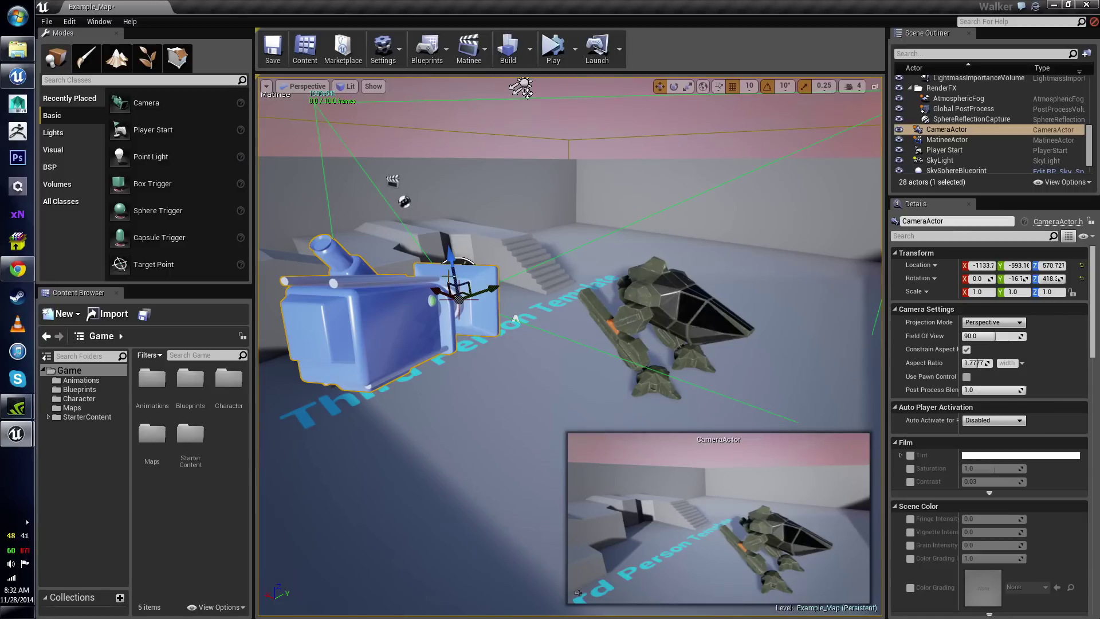
pyautogui.moveTo(452, 269); pyautogui.dragTo(683, 340)
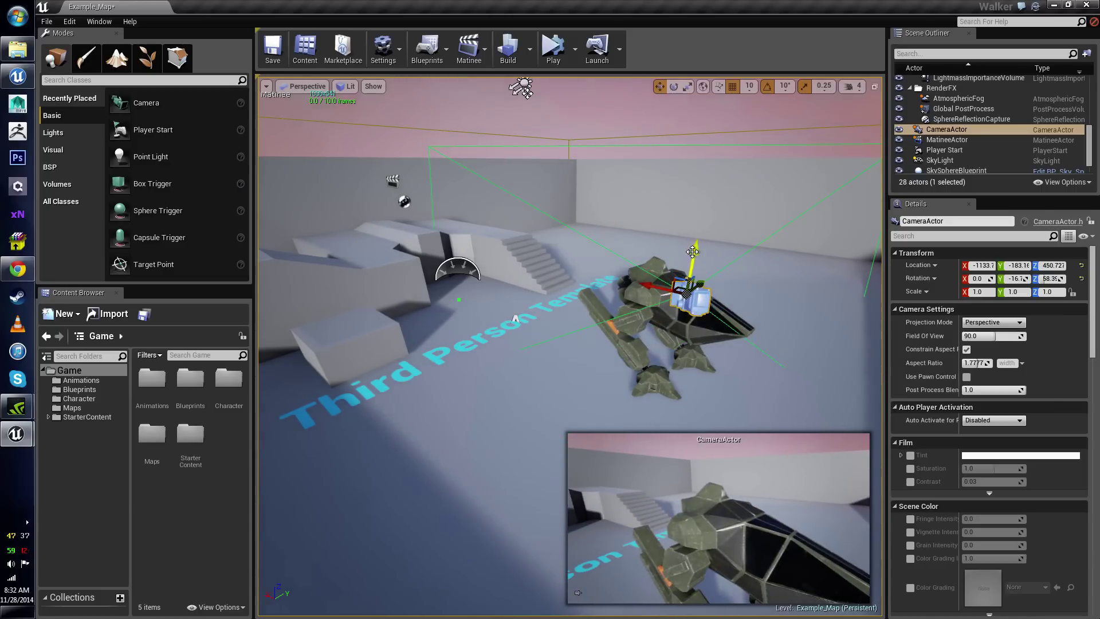
pyautogui.moveTo(695, 255); pyautogui.dragTo(703, 348)
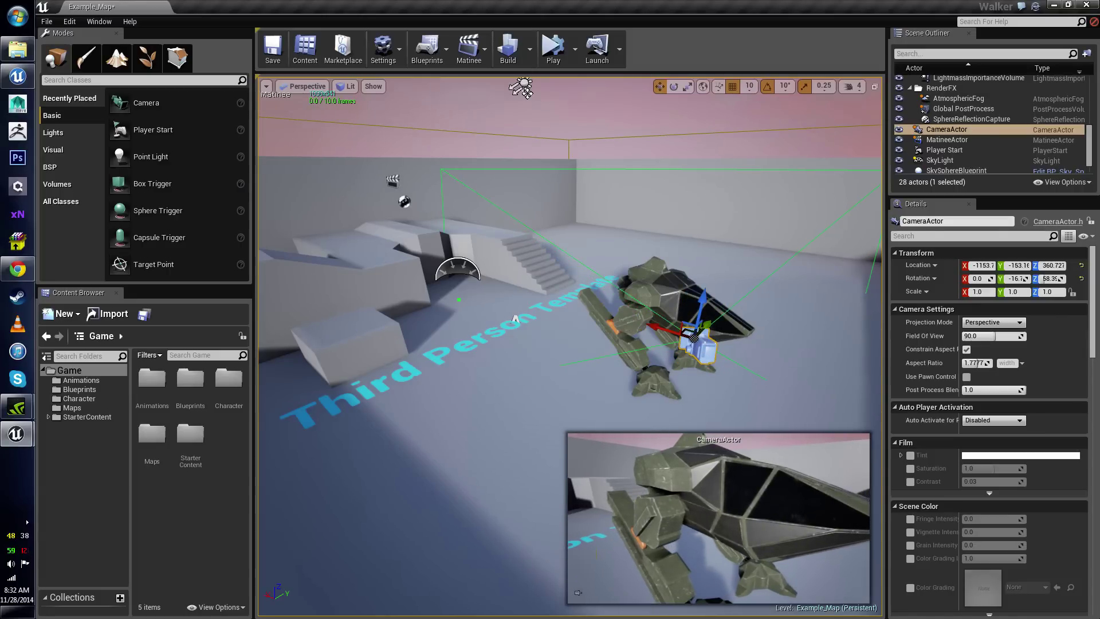
# Lock the viewport to the CameraActor and aim the camera at the walker, with rotation about Y -18 and Z 56
pyautogui.moveTo(695, 450)
pyautogui.mouseDown(button='right')
pyautogui.moveTo(530, 450)
pyautogui.moveTo(695, 447)
pyautogui.mouseUp(button='right')
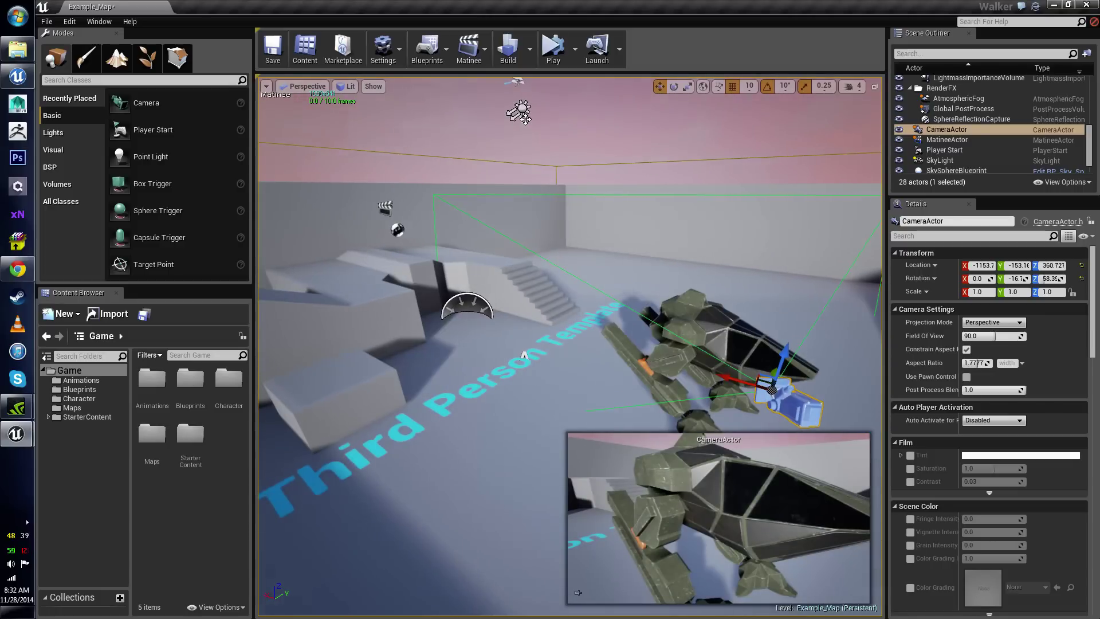
pyautogui.press('f')
pyautogui.moveTo(646, 270); pyautogui.dragTo(613, 294, button='right')
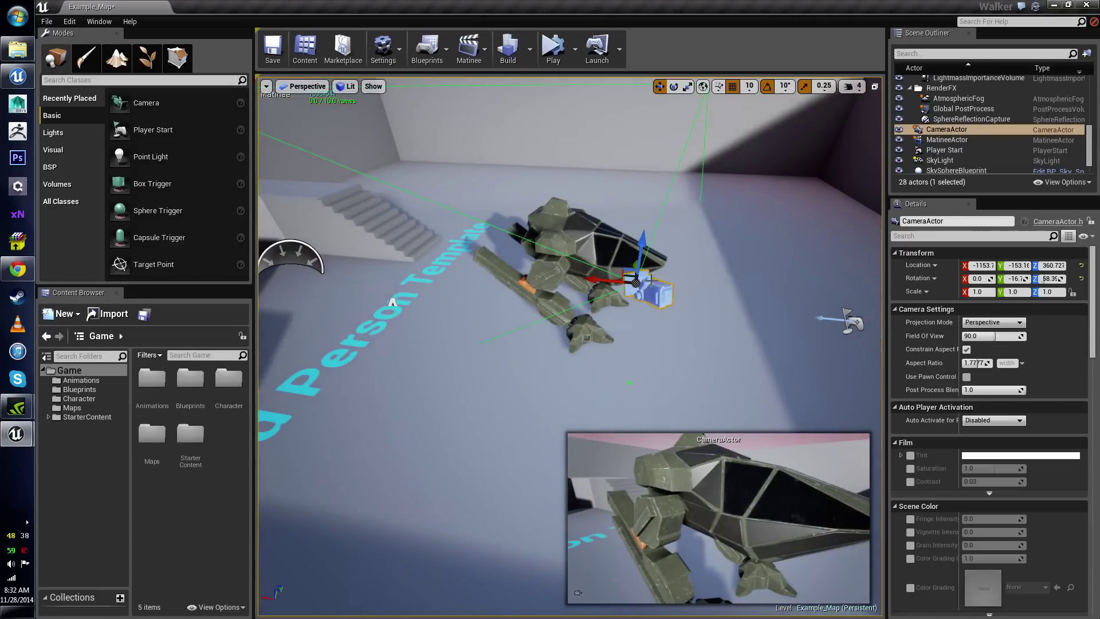
pyautogui.click(266, 86)
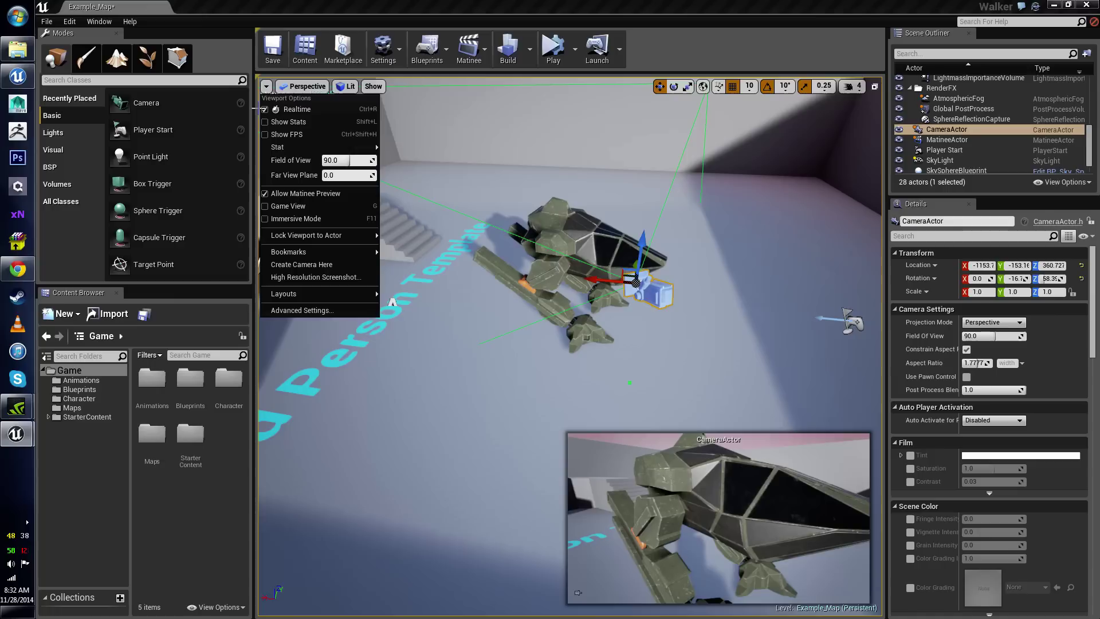
pyautogui.moveTo(334, 235)
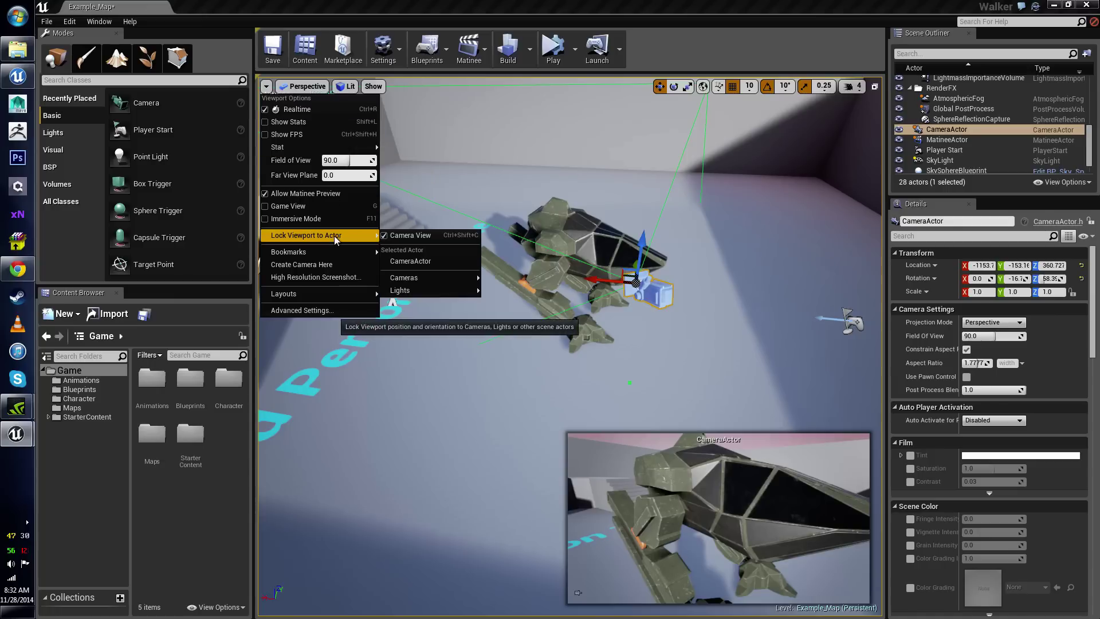
pyautogui.click(417, 265)
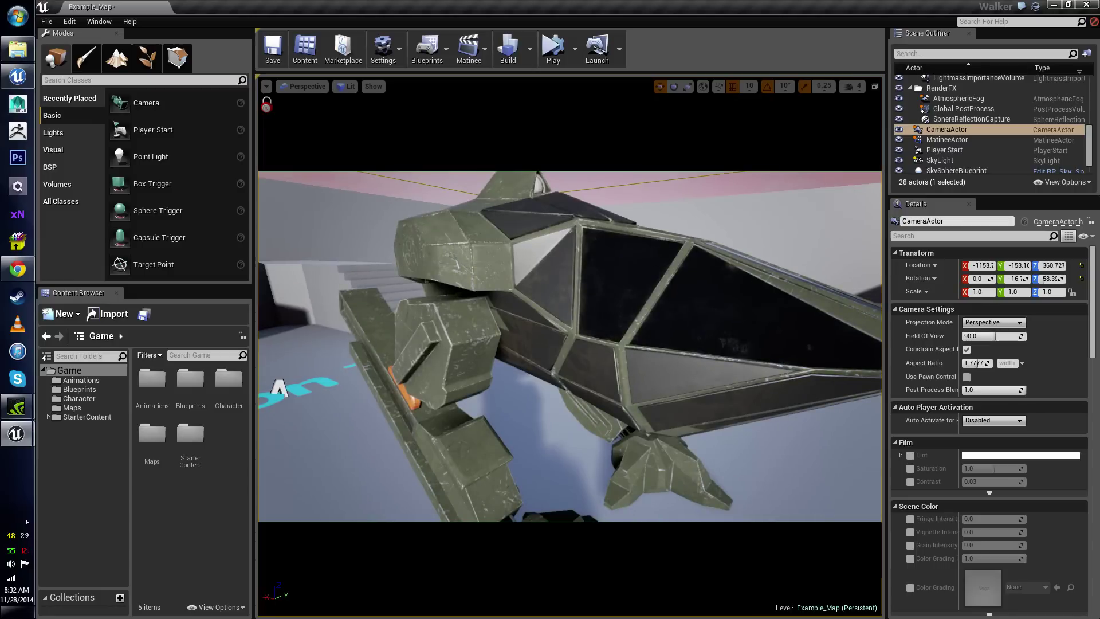
pyautogui.moveTo(630, 281); pyautogui.dragTo(847, 281, button='right')
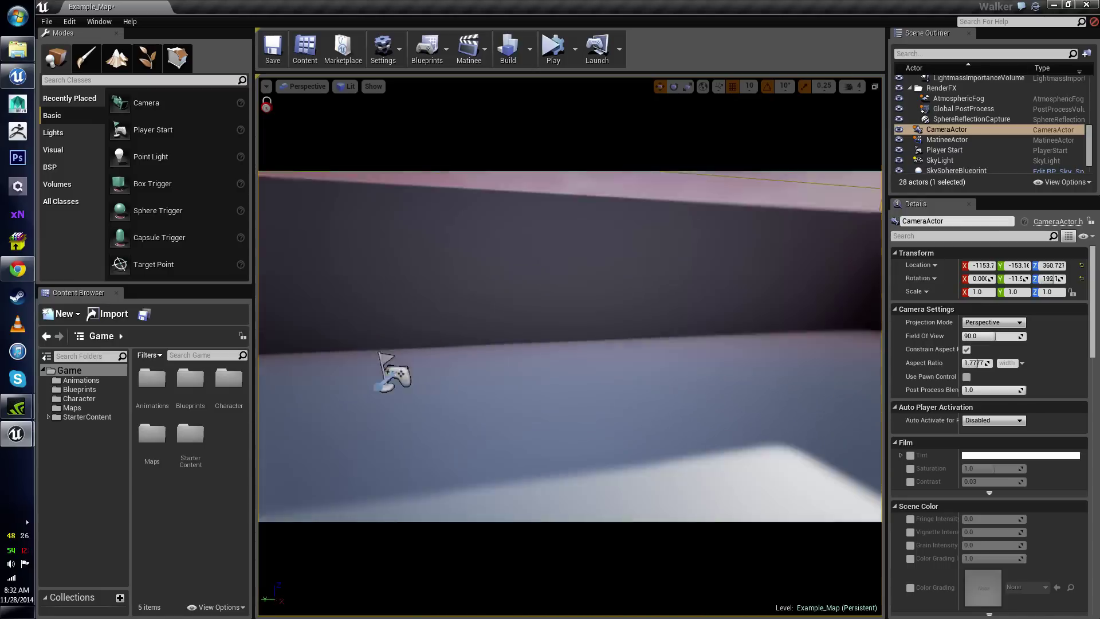
pyautogui.moveTo(705, 332); pyautogui.dragTo(636, 287, button='right')
# Unlock the viewport from the CameraActor and view the camera beside the walker from outside
pyautogui.click(267, 87)
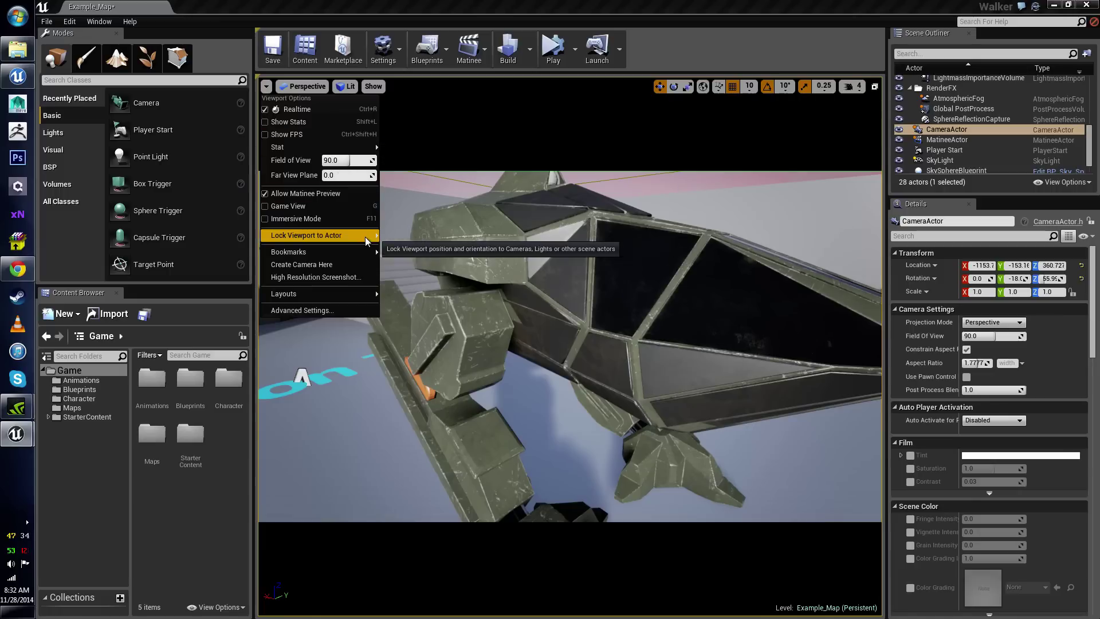
pyautogui.moveTo(366, 236)
pyautogui.click(420, 266)
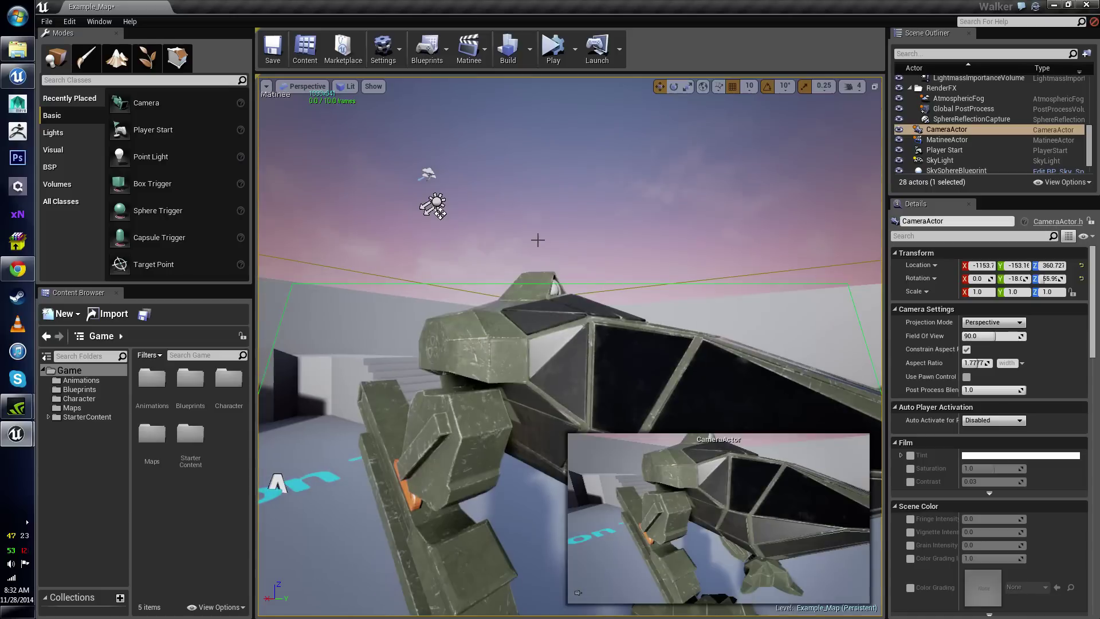
pyautogui.press('f')
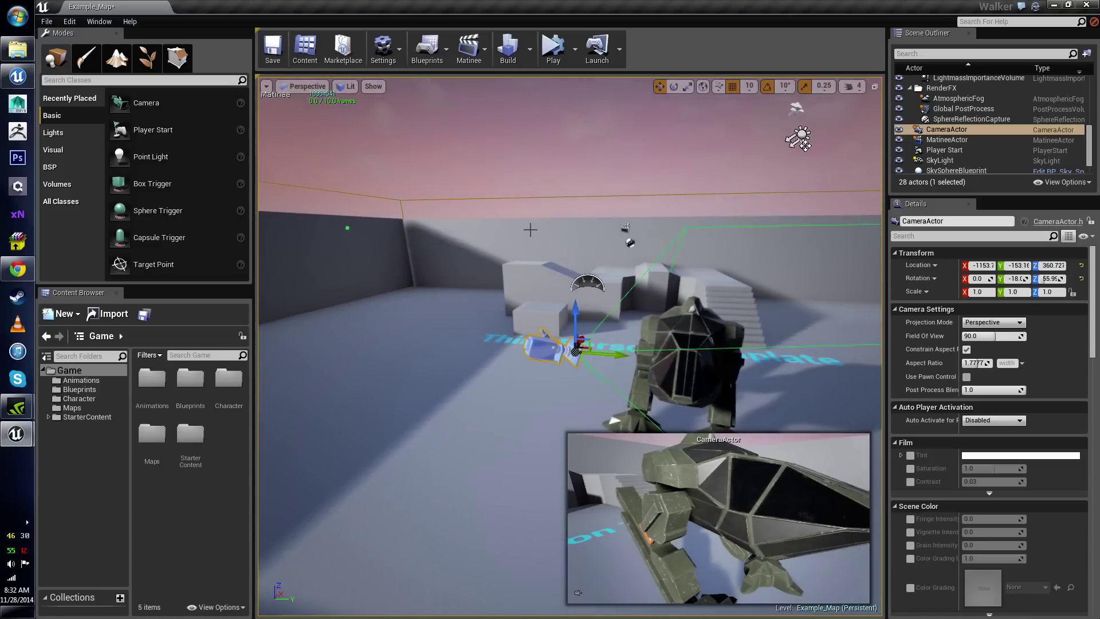
pyautogui.moveTo(531, 230); pyautogui.dragTo(537, 265, button='right')
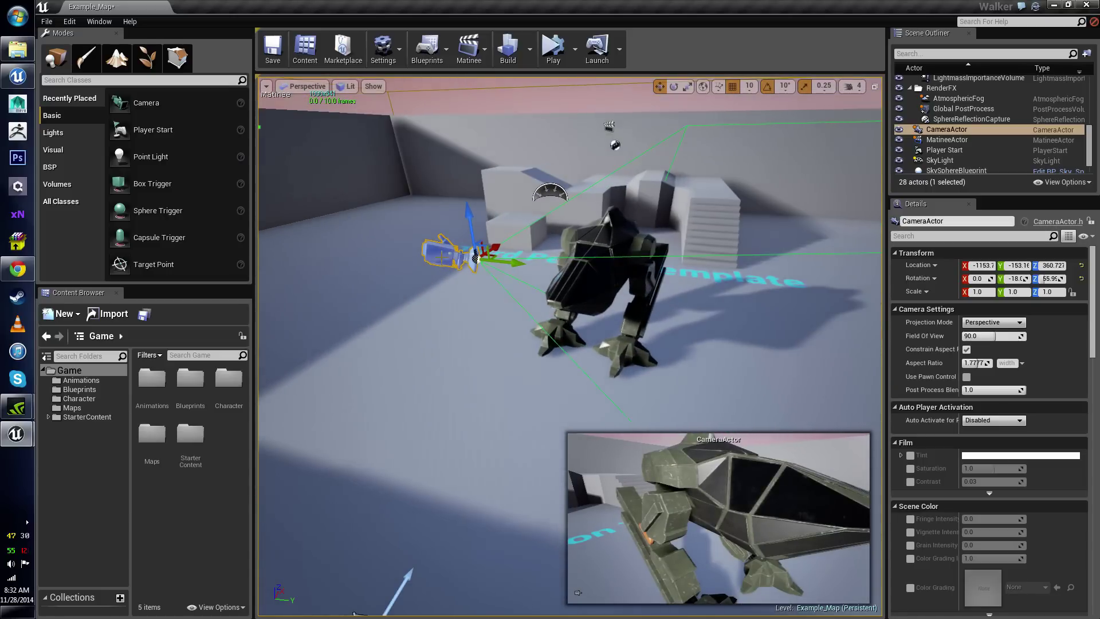
# Lock the viewport to the CameraActor, reposition it to about X -1231, Y -335 facing the walker, and check the shot in immersive mode
pyautogui.click(266, 87)
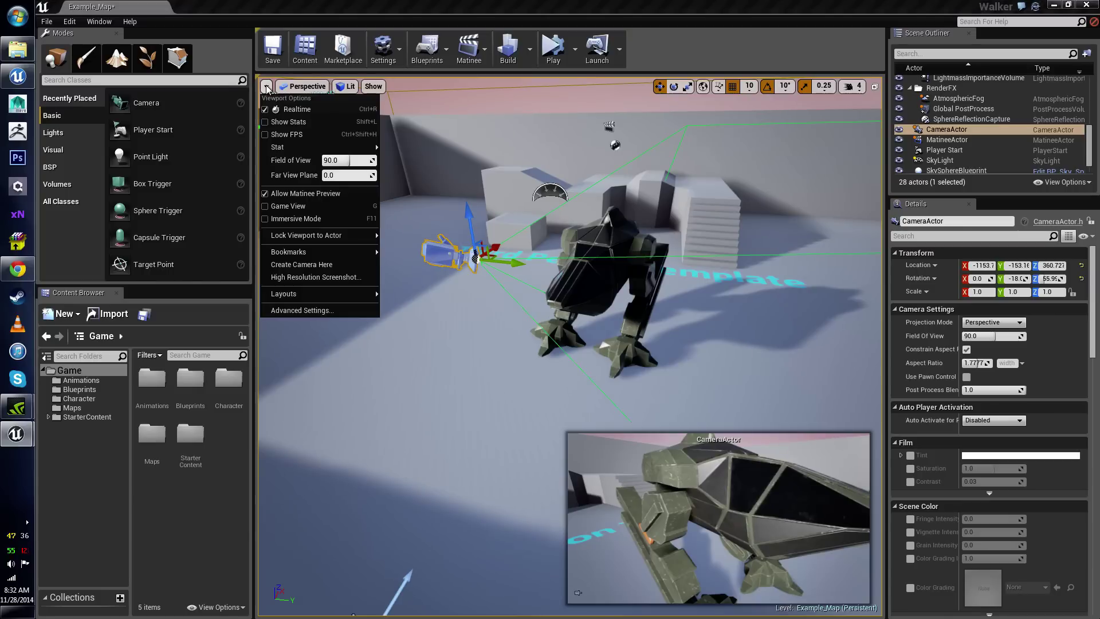
pyautogui.moveTo(284, 236)
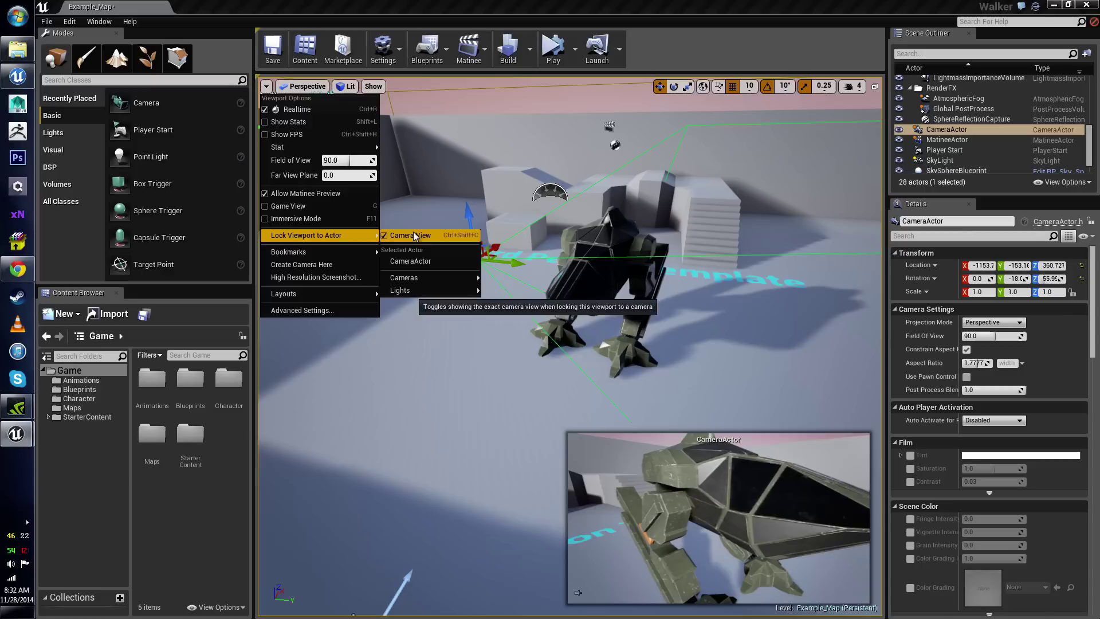
pyautogui.click(431, 262)
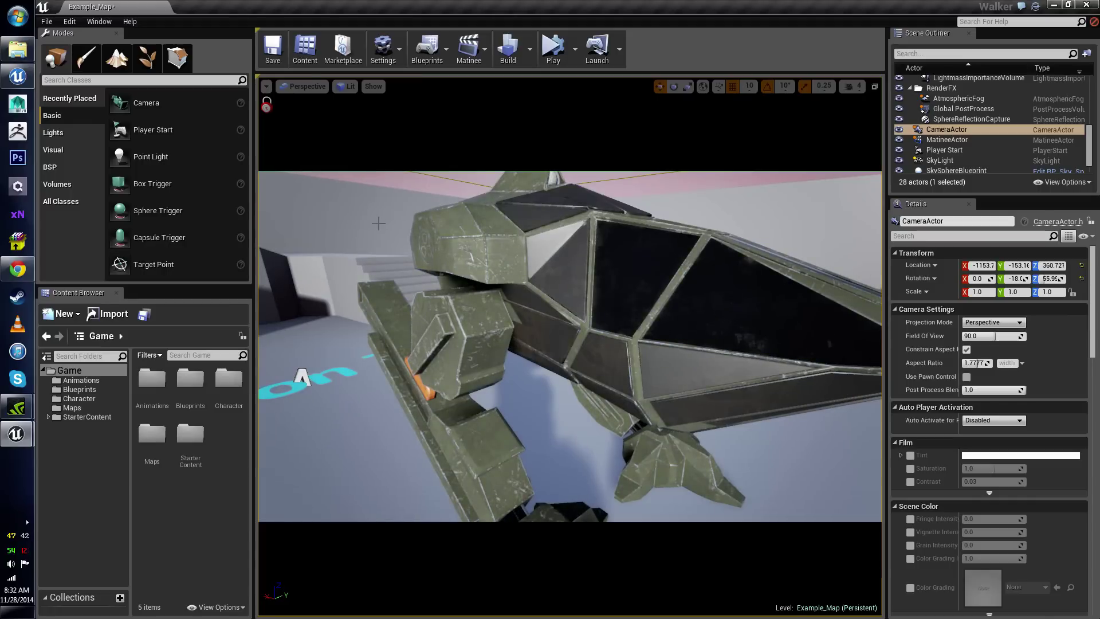
pyautogui.moveTo(378, 224); pyautogui.dragTo(404, 229, button='right')
pyautogui.moveTo(404, 229); pyautogui.dragTo(406, 253)
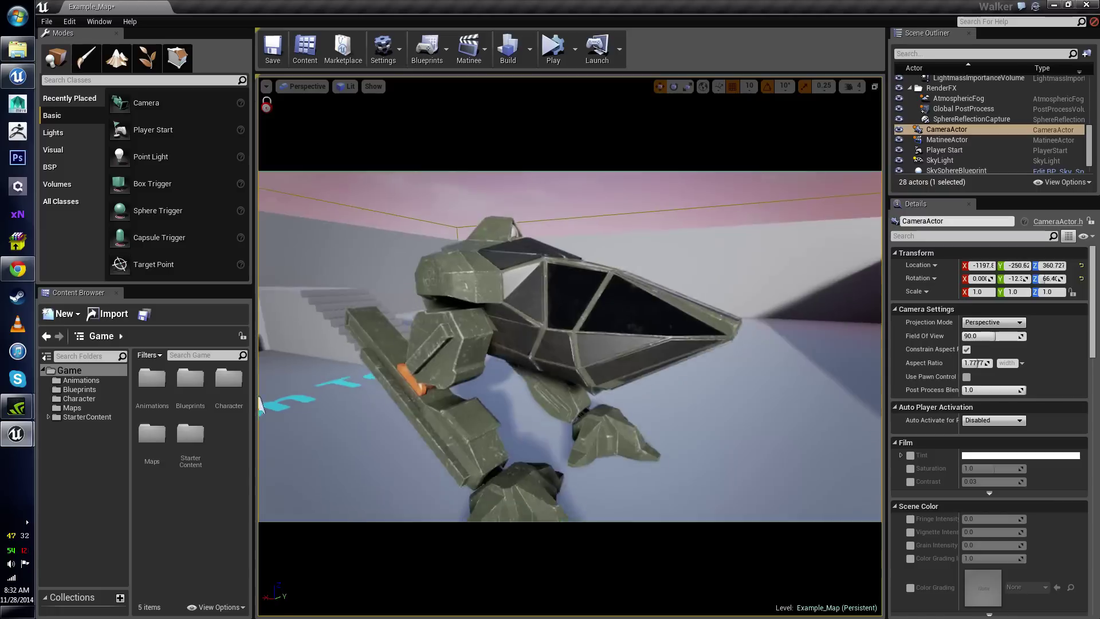
pyautogui.moveTo(458, 226); pyautogui.dragTo(444, 225, button='right')
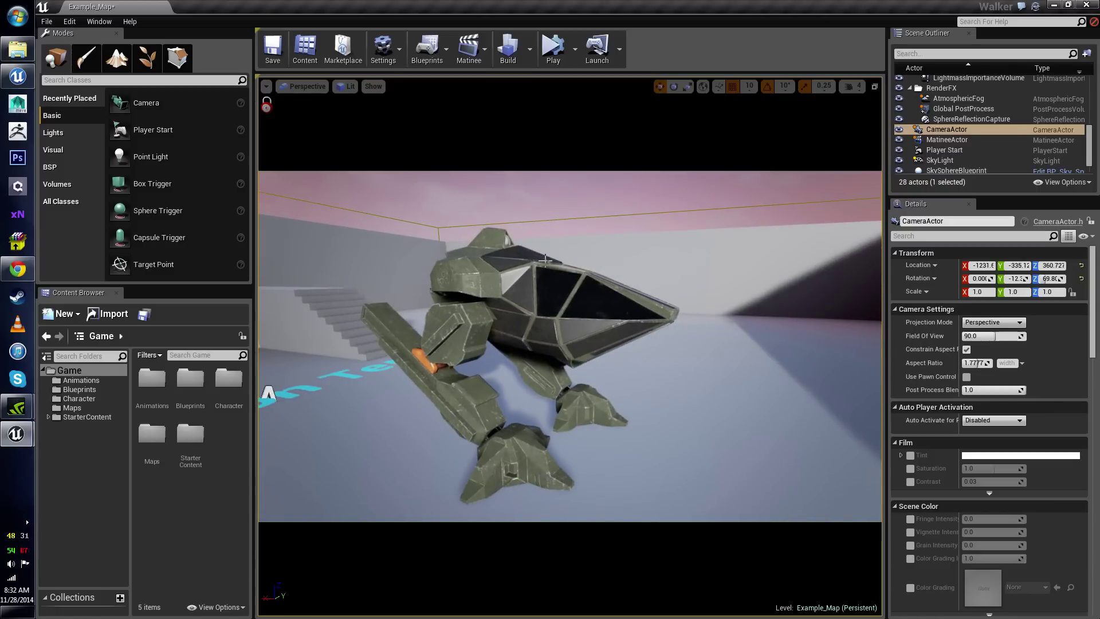
pyautogui.press('F11')
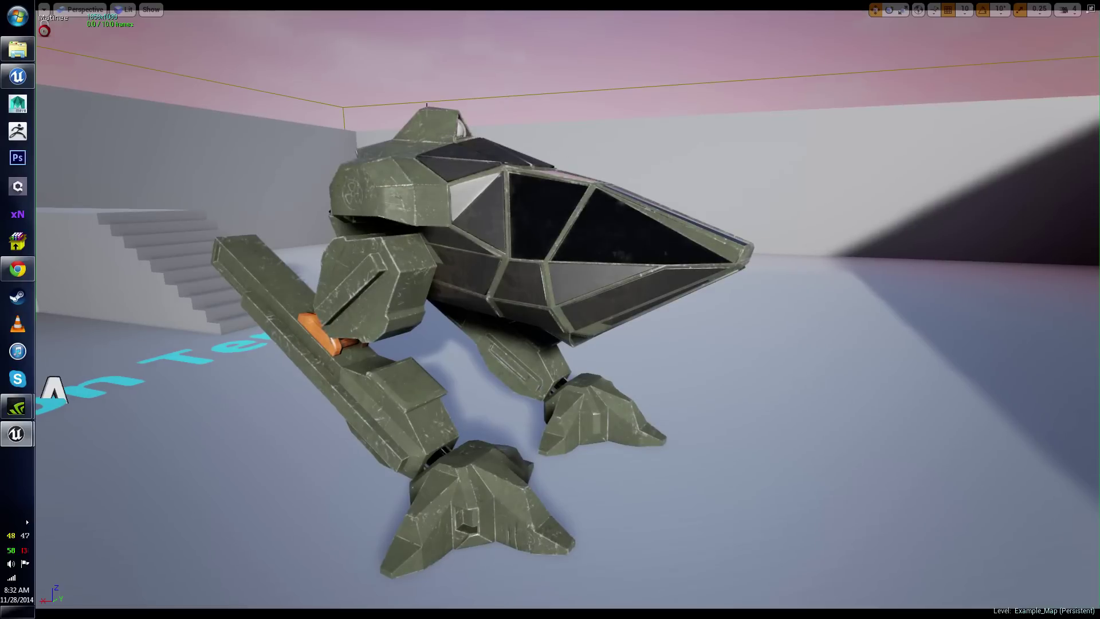
pyautogui.press('F11')
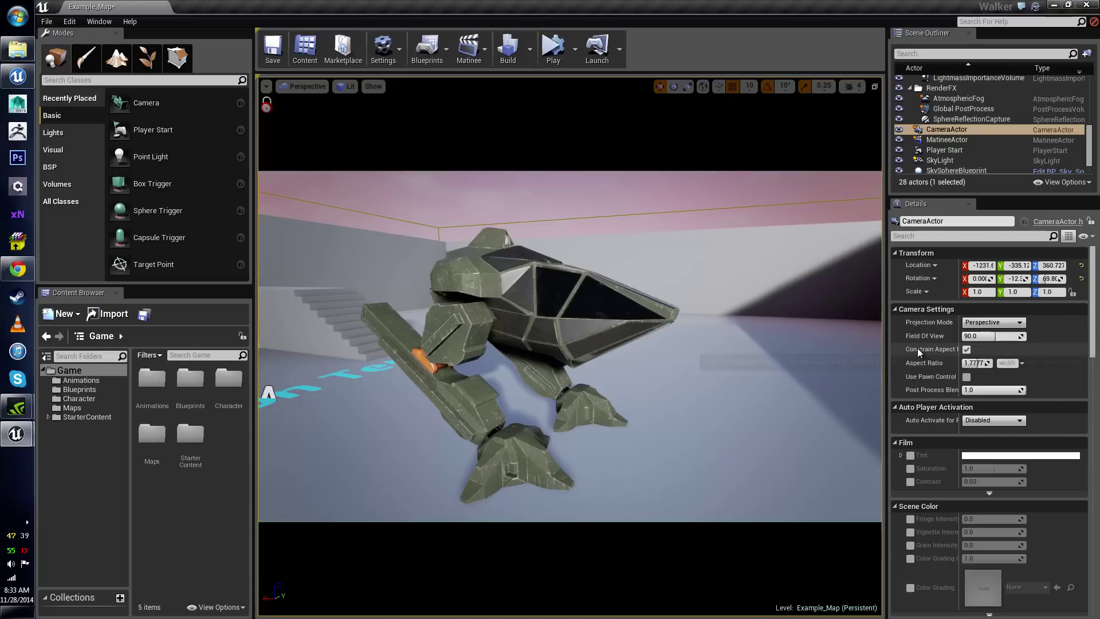
# Try a field of view of about 75 and an aspect ratio of 2.5 on the CameraActor, resetting each to its default
pyautogui.moveTo(996, 337); pyautogui.dragTo(991, 364)
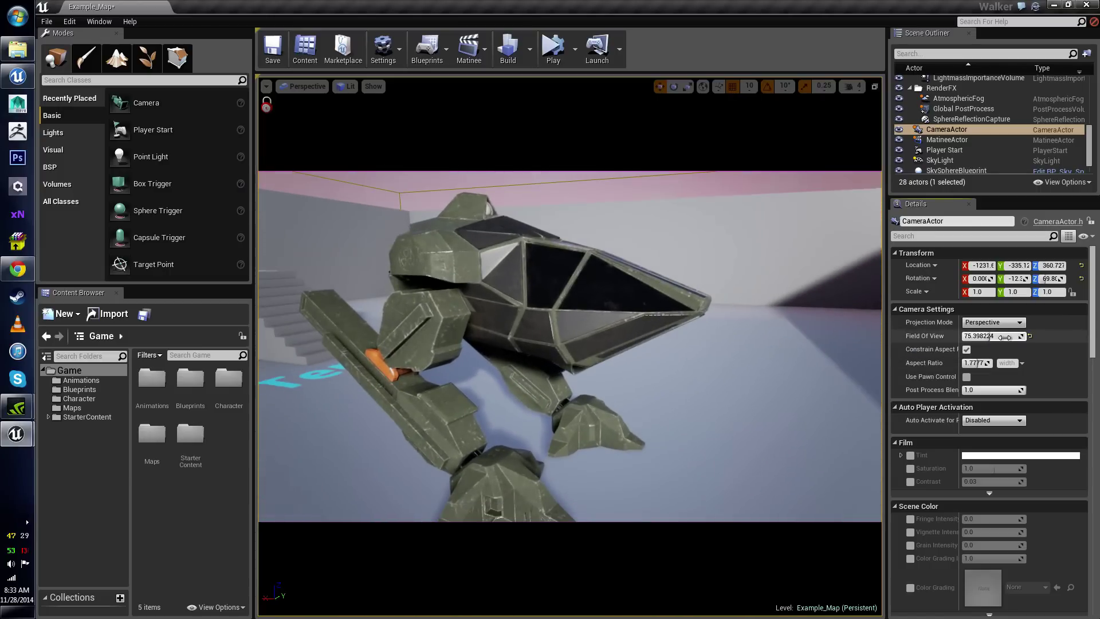
pyautogui.click(1031, 336)
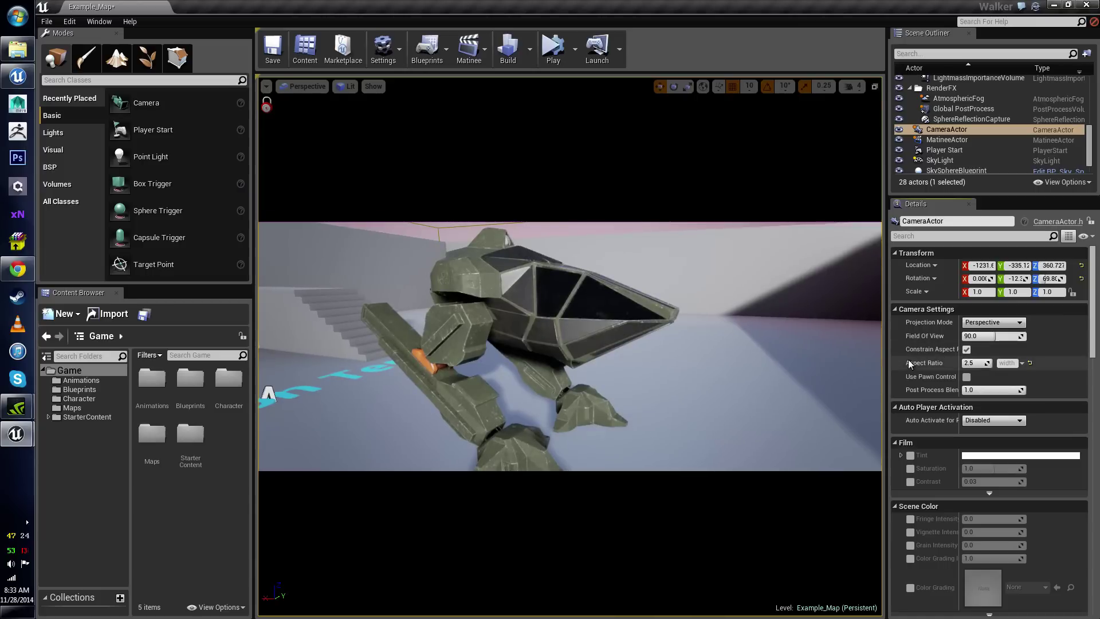
pyautogui.moveTo(887, 358); pyautogui.dragTo(822, 346)
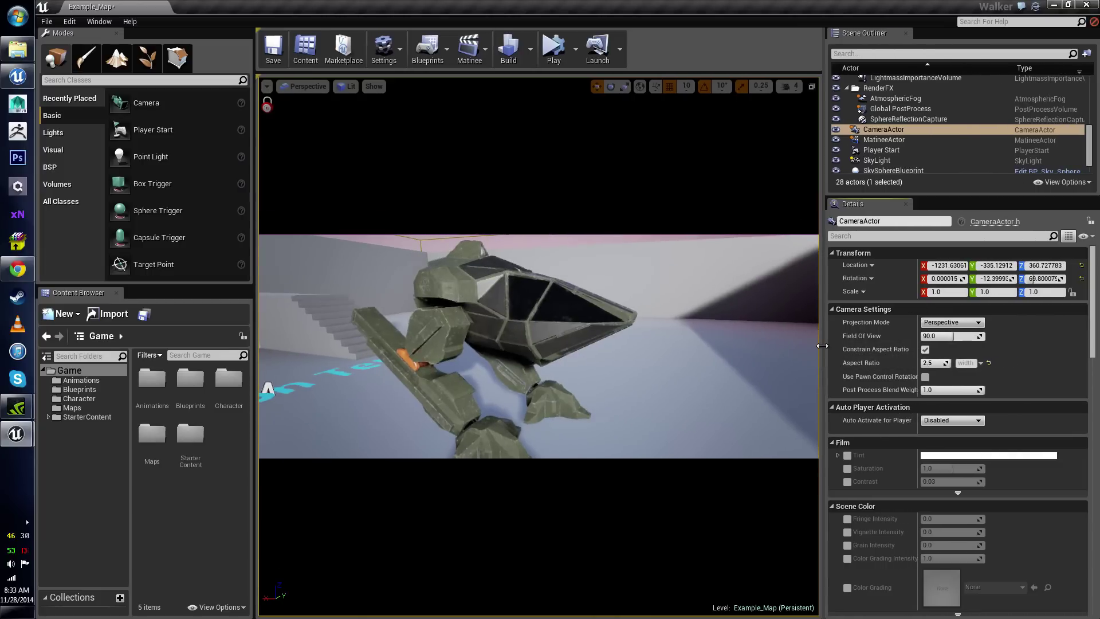
pyautogui.moveTo(919, 350); pyautogui.dragTo(925, 351)
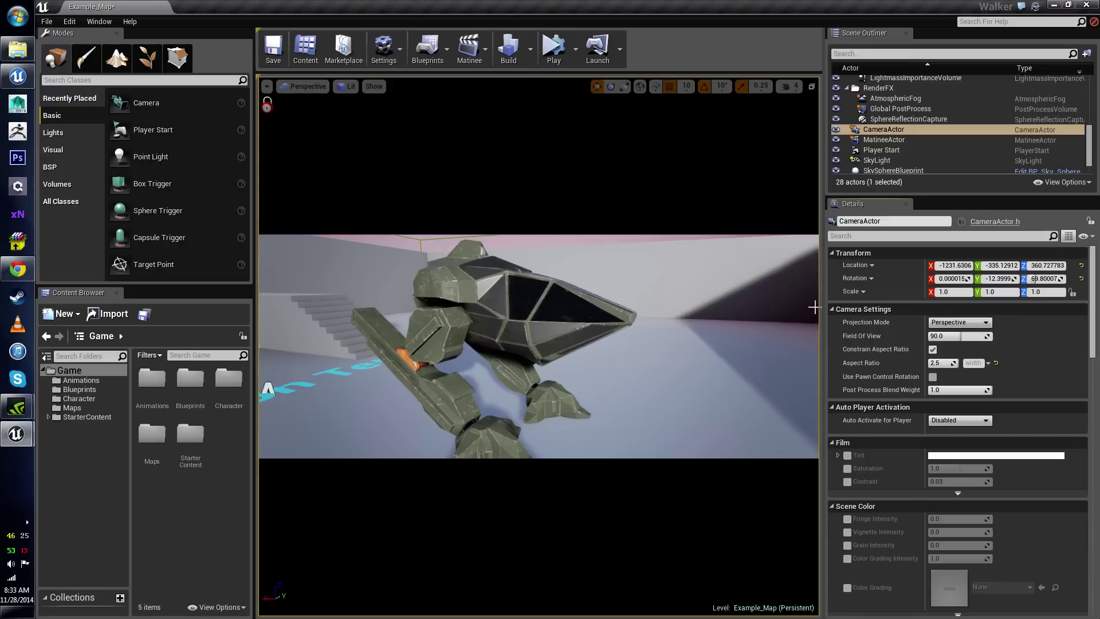
pyautogui.click(988, 363)
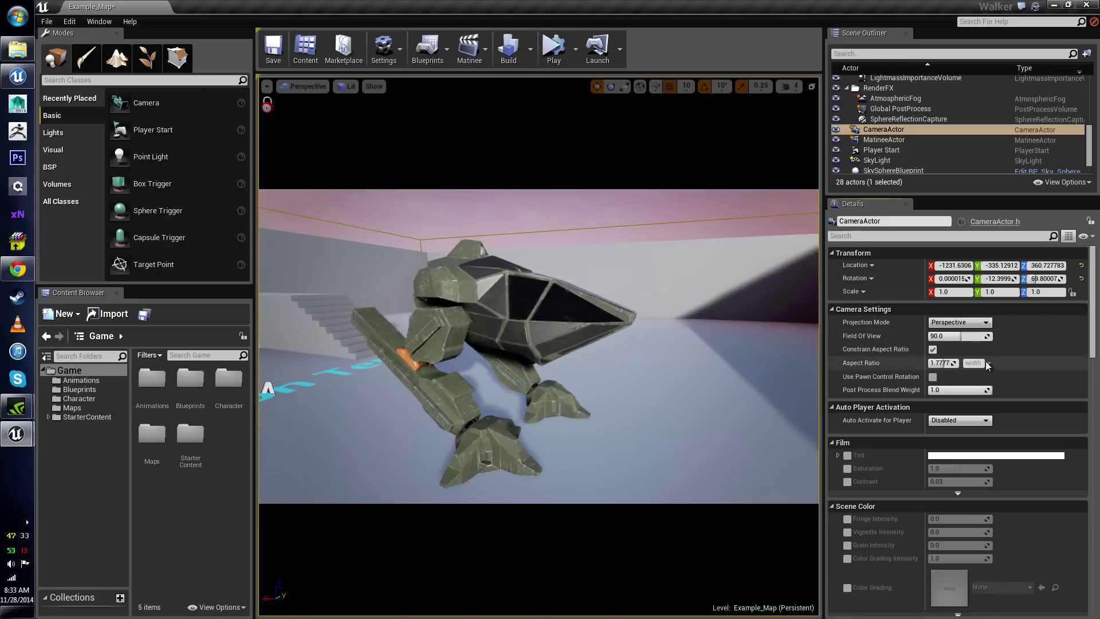
# Examine the CameraActor's post-process settings, from Film and Scene Color through Bloom to Lens Flares and Ambient Occlusion
pyautogui.scroll(-2, 965, 397)
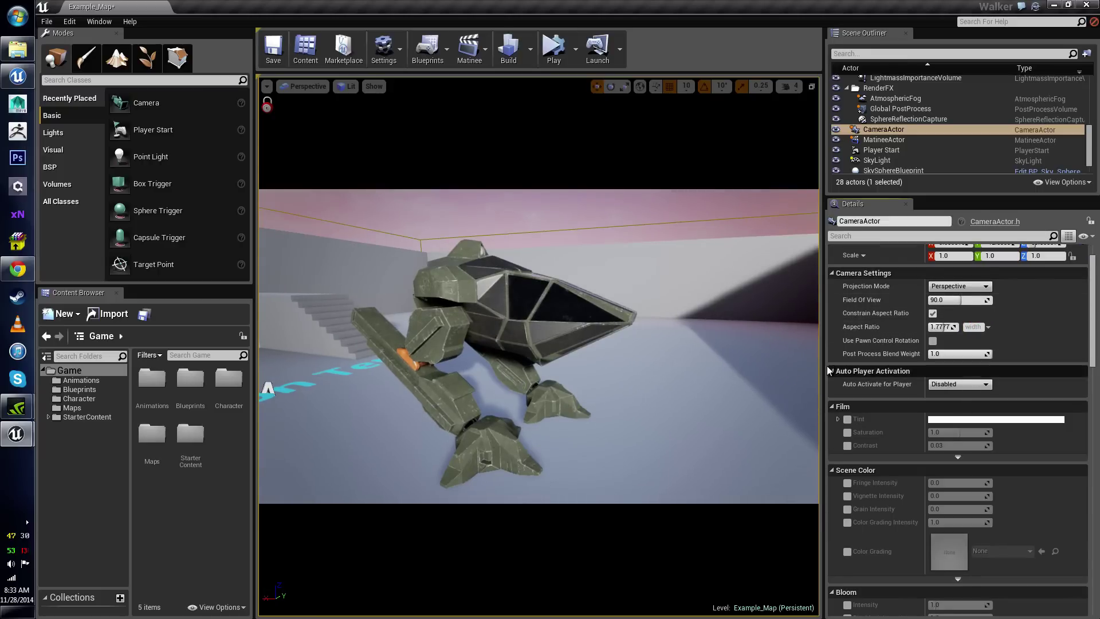
pyautogui.scroll(-5, 875, 474)
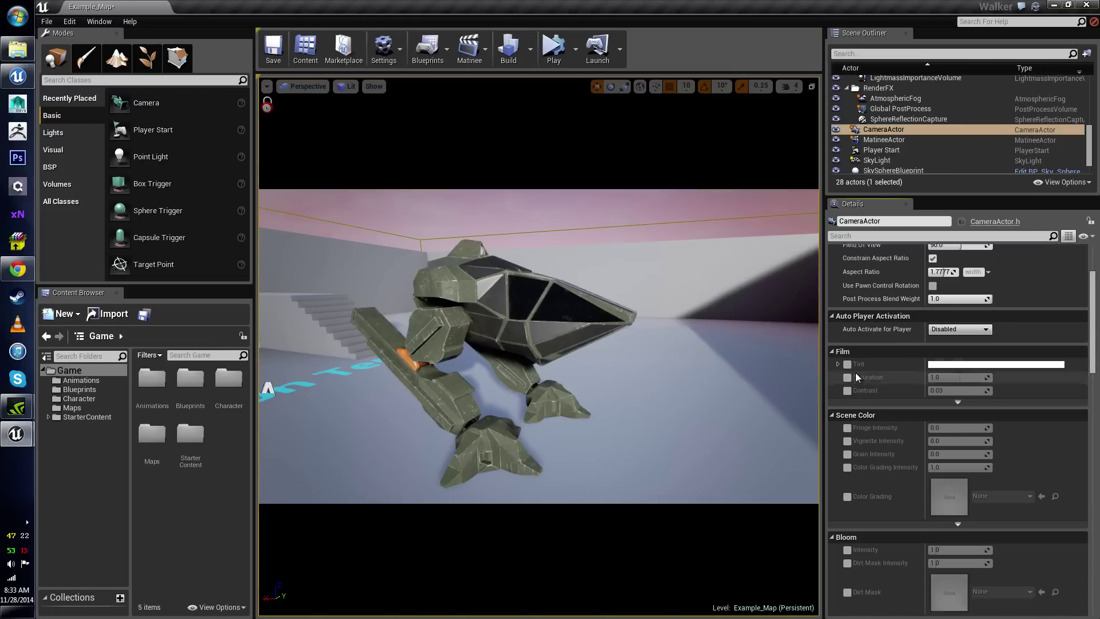
pyautogui.scroll(-3, 882, 384)
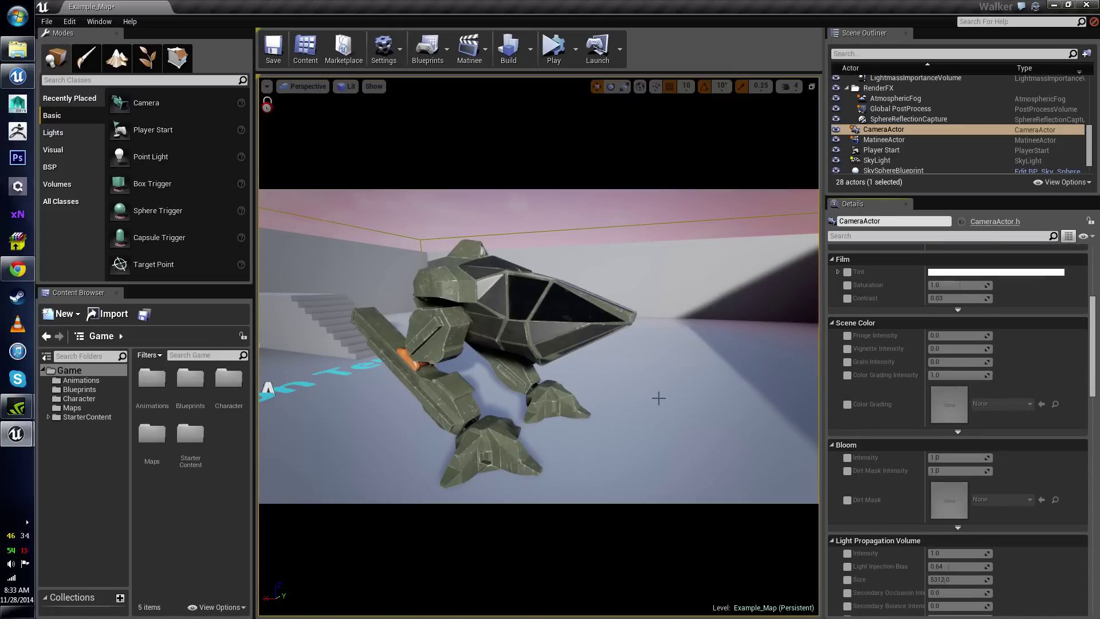
pyautogui.scroll(-4, 898, 366)
pyautogui.scroll(-4, 900, 369)
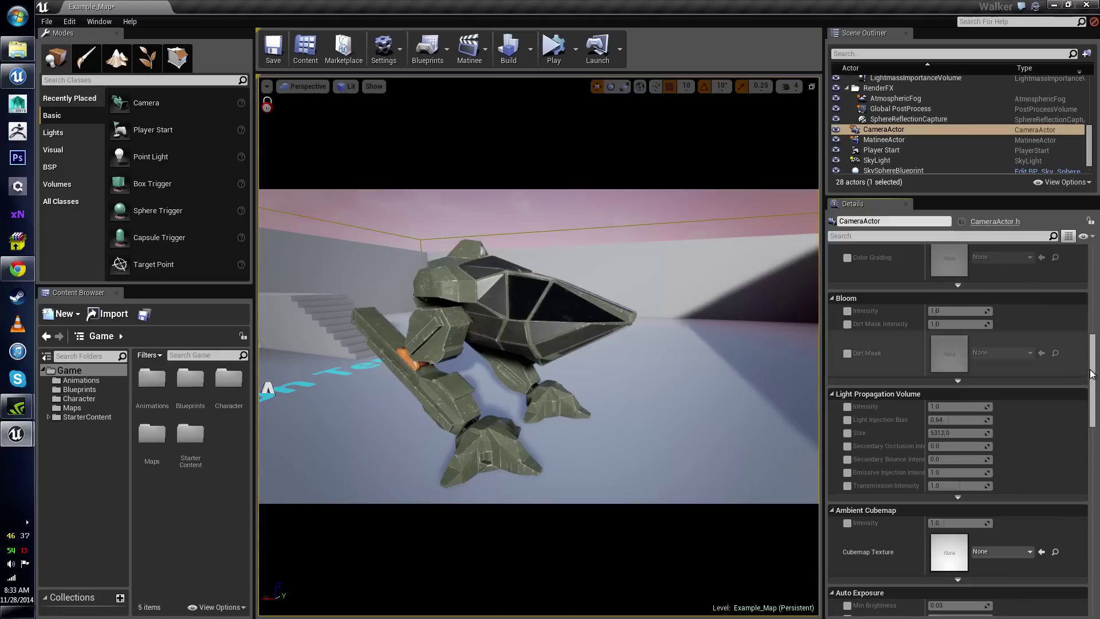
pyautogui.moveTo(1094, 367); pyautogui.dragTo(1095, 422)
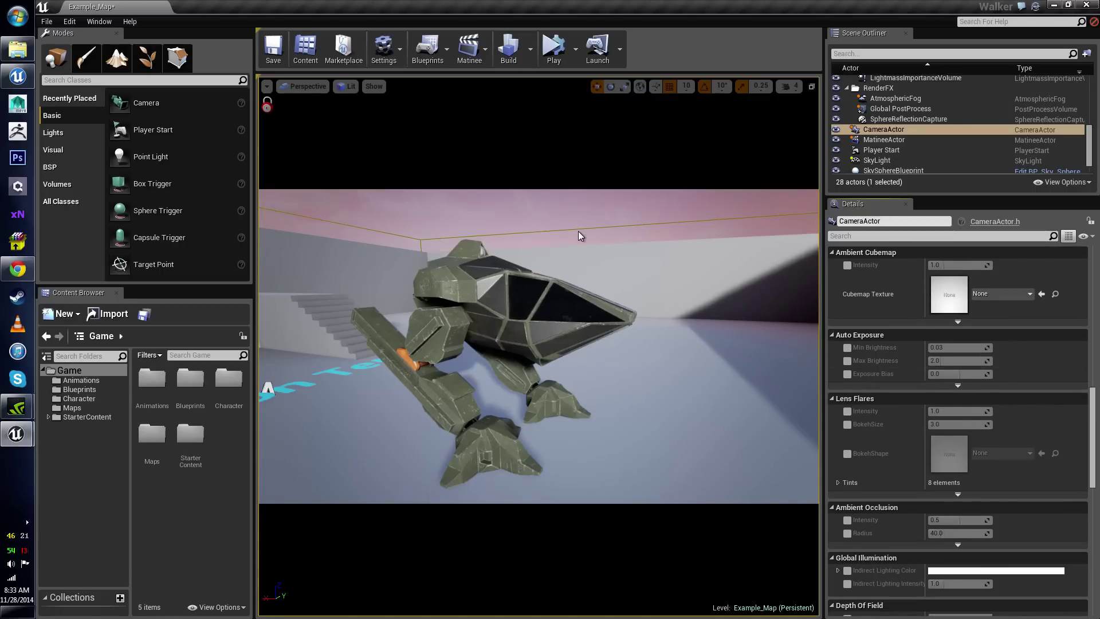
# Fly the locked camera around the walker, trying views from different sides and heights
pyautogui.click(501, 236)
pyautogui.press('f')
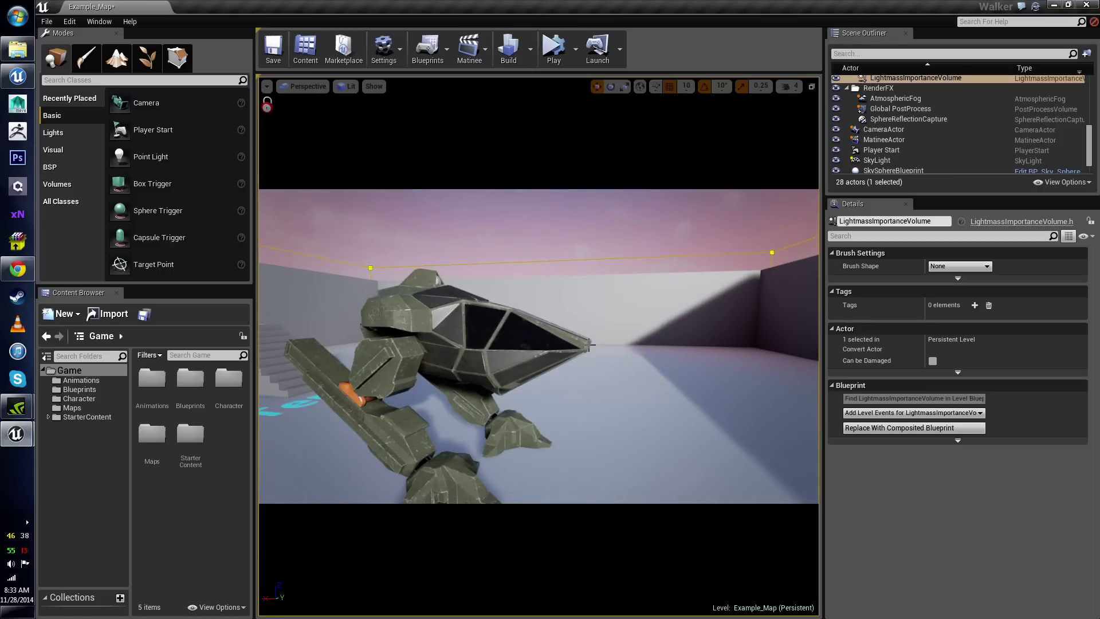
pyautogui.moveTo(591, 345); pyautogui.dragTo(591, 344, button='right')
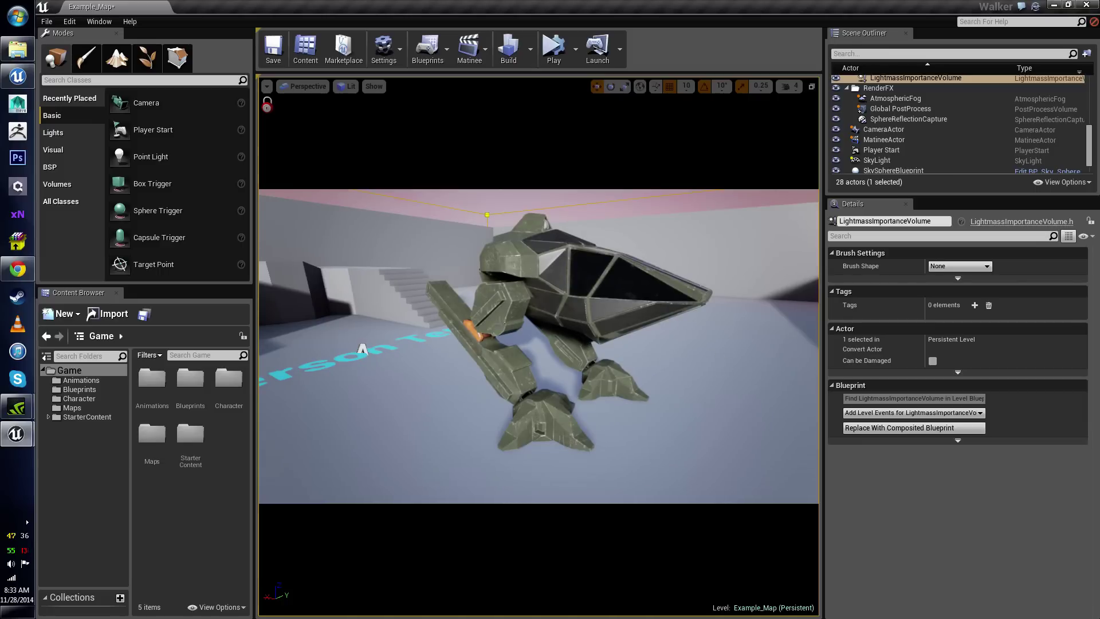
pyautogui.moveTo(674, 323); pyautogui.dragTo(717, 300, button='right')
pyautogui.press('q')
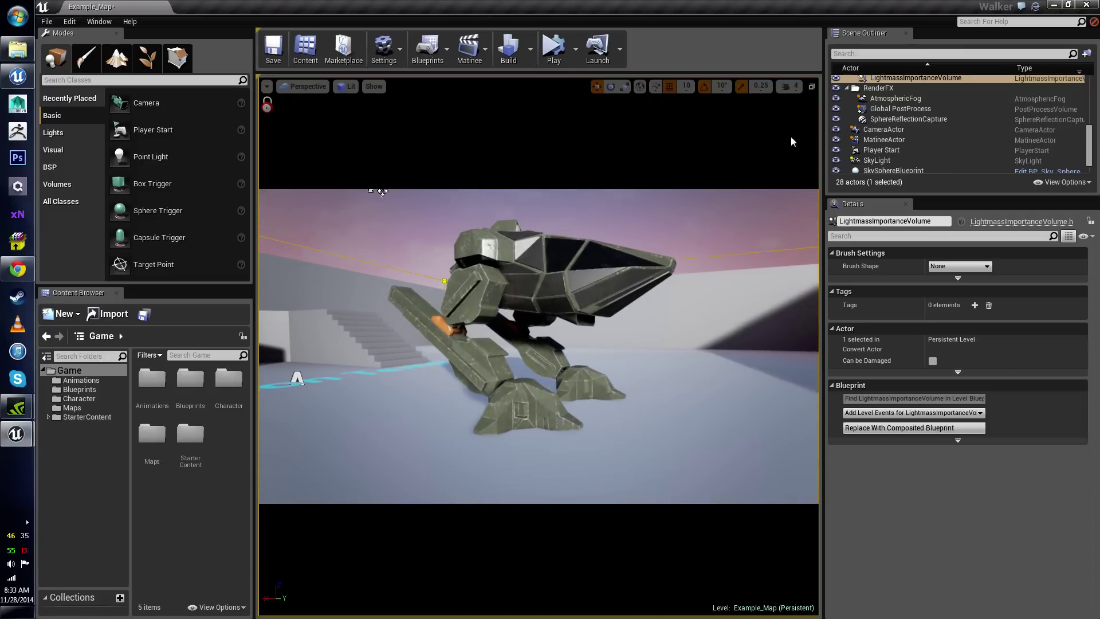
pyautogui.press('e')
pyautogui.moveTo(593, 333); pyautogui.dragTo(647, 384, button='right')
pyautogui.moveTo(708, 309); pyautogui.dragTo(635, 335)
pyautogui.moveTo(635, 335); pyautogui.dragTo(648, 335, button='right')
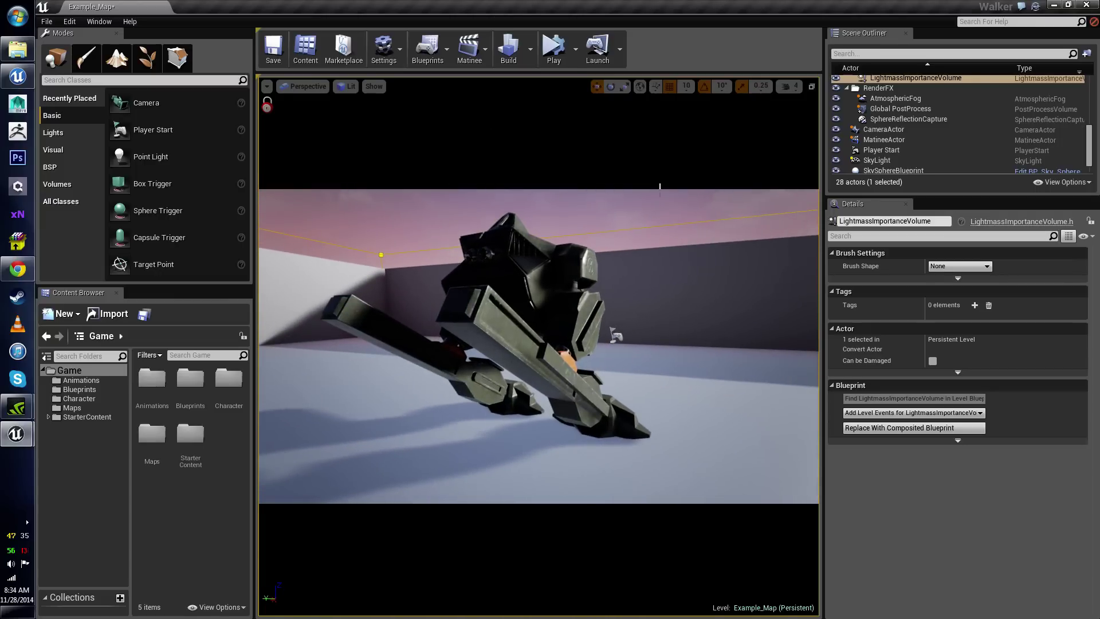
pyautogui.moveTo(648, 335); pyautogui.dragTo(578, 341, button='right')
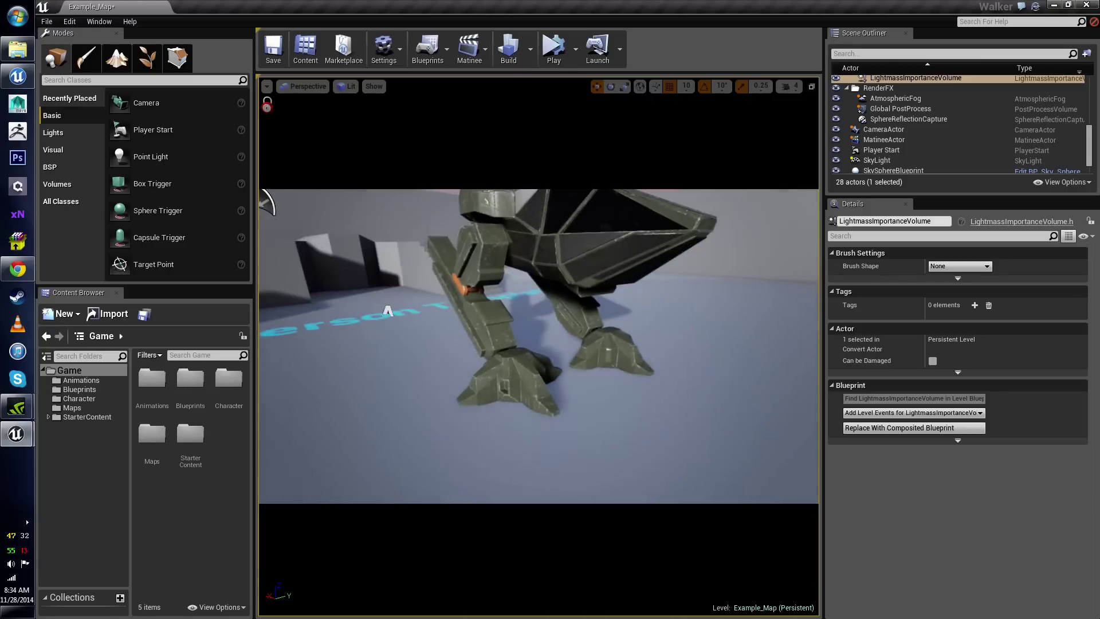
pyautogui.moveTo(388, 311); pyautogui.dragTo(424, 306)
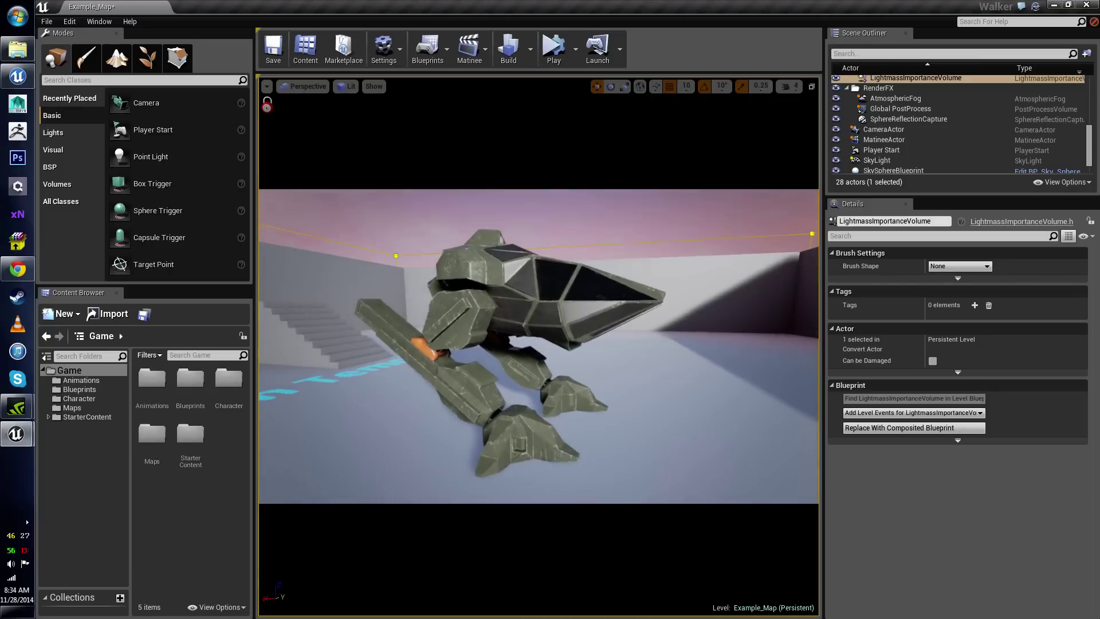
# Pull the locked camera back from the walker so the whole model, the stairs and the sky are in the frame
pyautogui.moveTo(590, 317); pyautogui.dragTo(566, 309, button='right')
pyautogui.moveTo(625, 334); pyautogui.dragTo(487, 338, button='right')
pyautogui.press('g')
pyautogui.moveTo(599, 317); pyautogui.dragTo(731, 319, button='right')
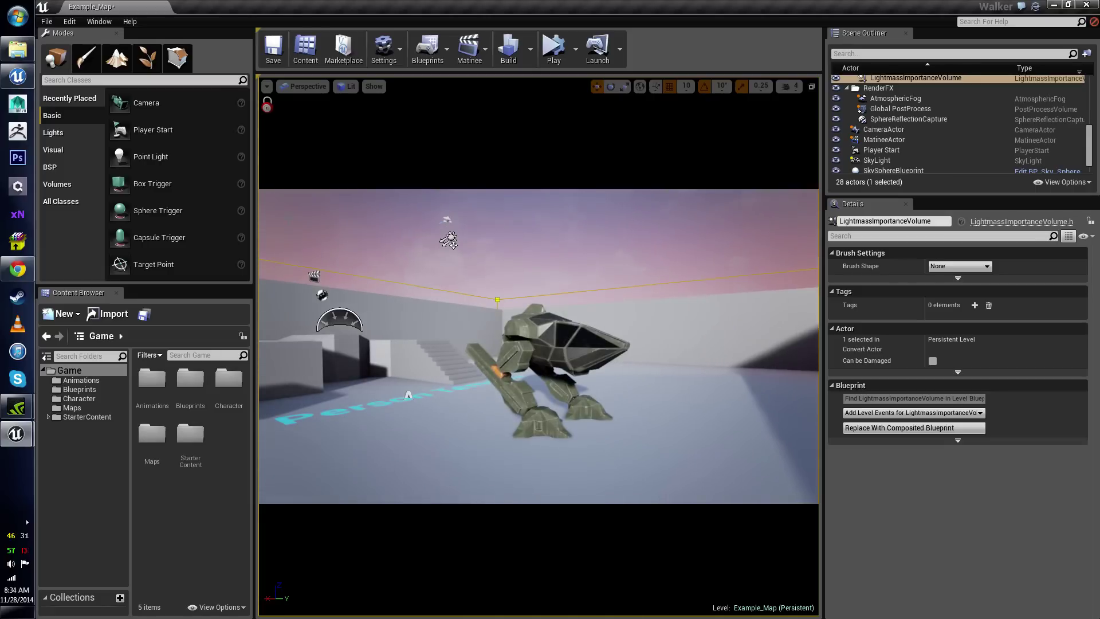
# Switch back to the Matinee editor, maximize it, and select the Movement track of the FlythroughCam1 group
pyautogui.moveTo(26, 440)
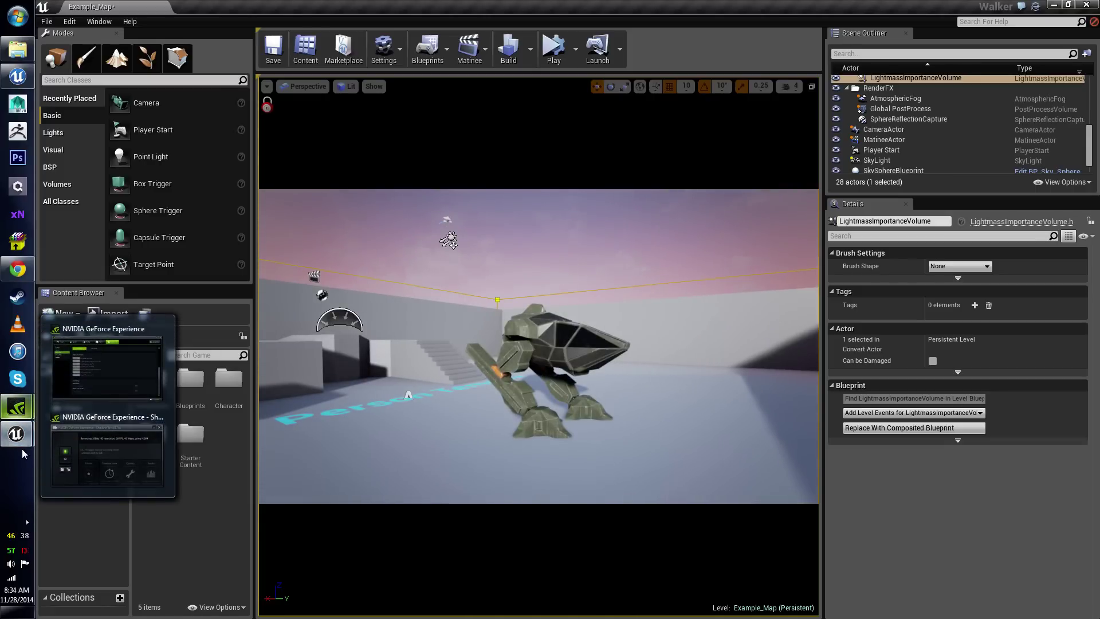
pyautogui.click(108, 465)
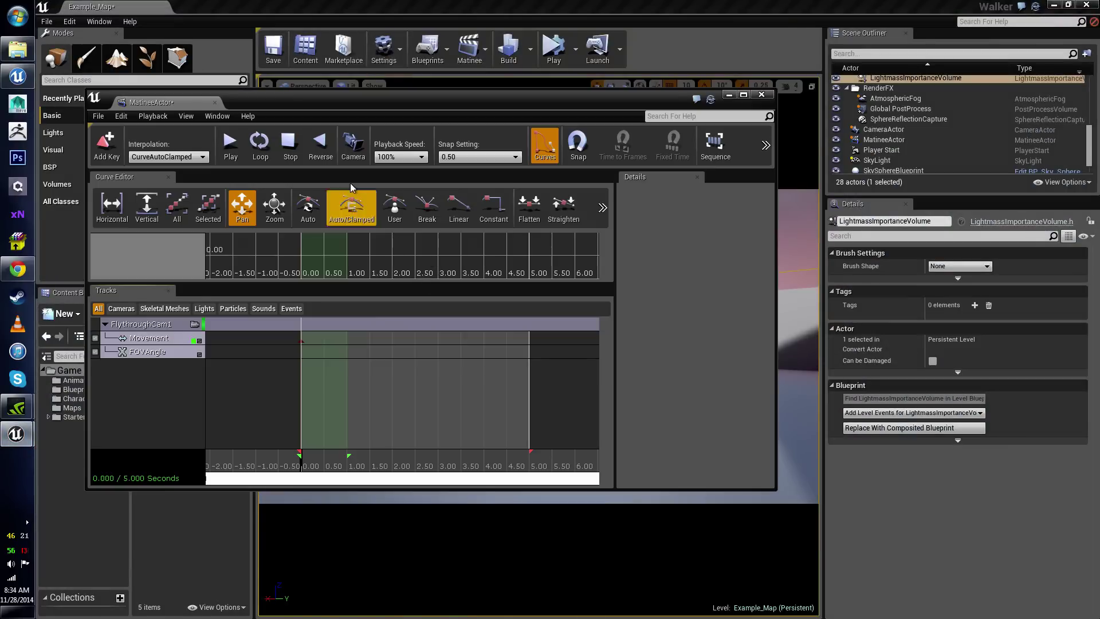
pyautogui.doubleClick(449, 103)
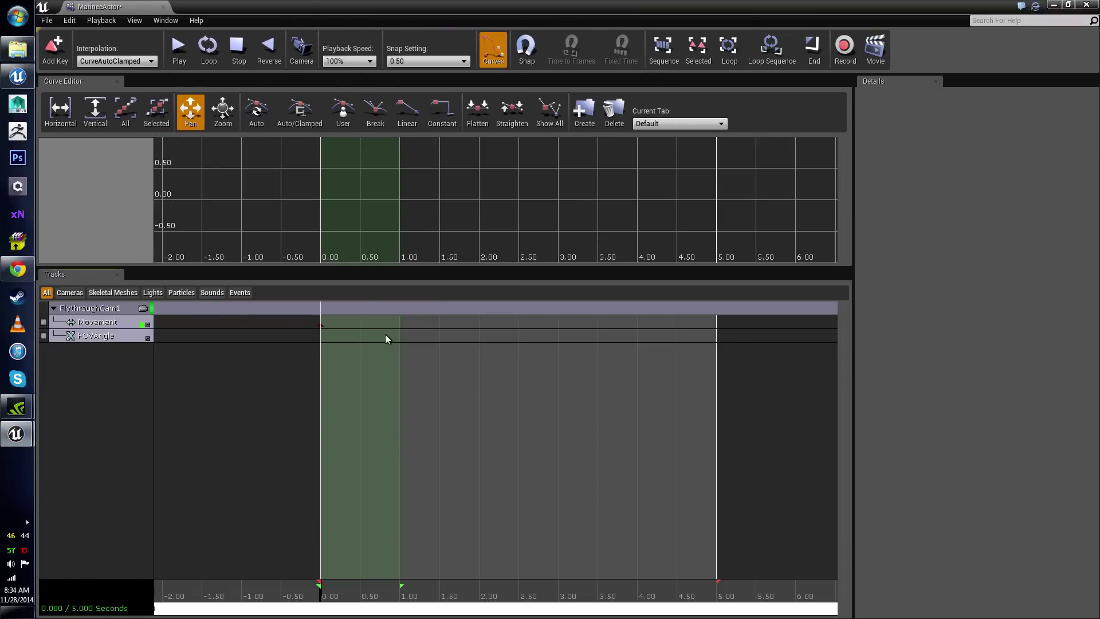
pyautogui.click(105, 308)
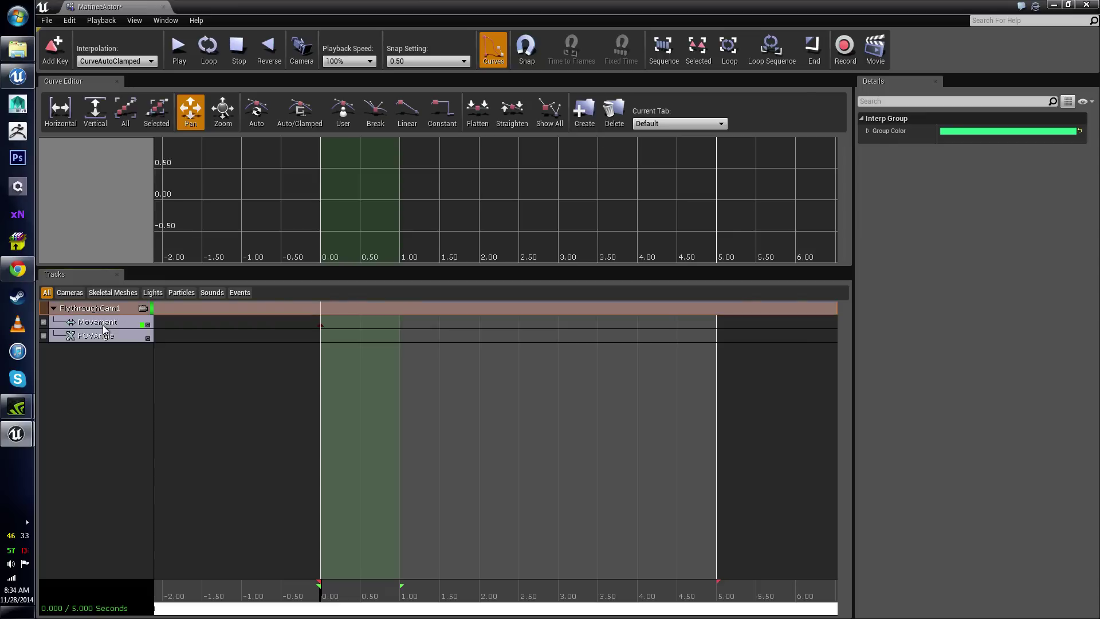
pyautogui.click(105, 327)
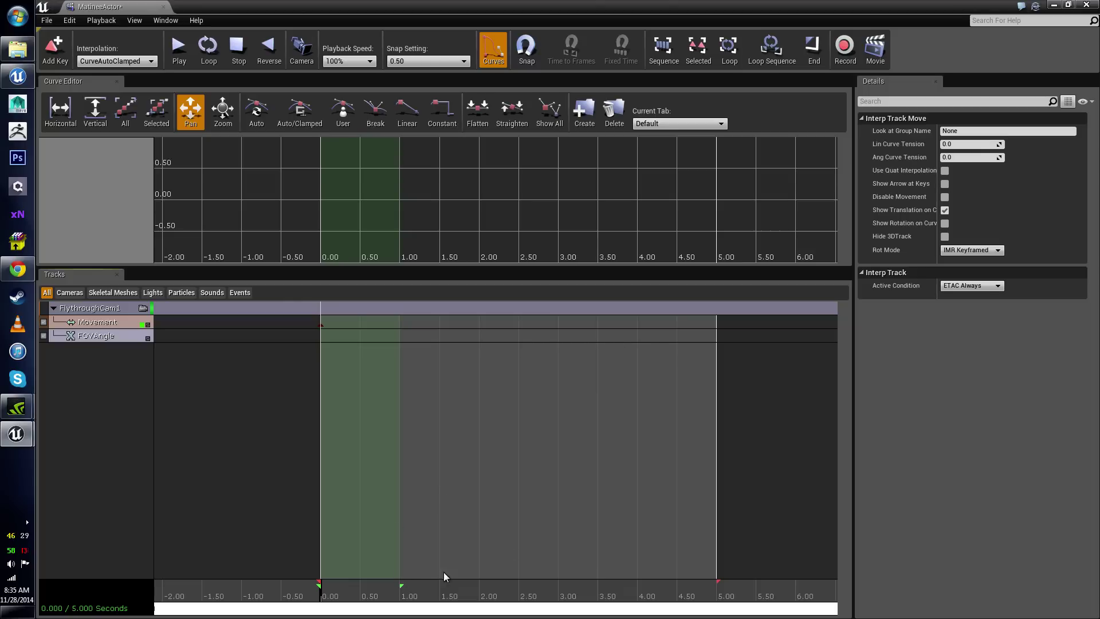
# Zoom out the Matinee timeline and shift it to show the time beyond the 5-second sequence end marker
pyautogui.scroll(-4, 624, 498)
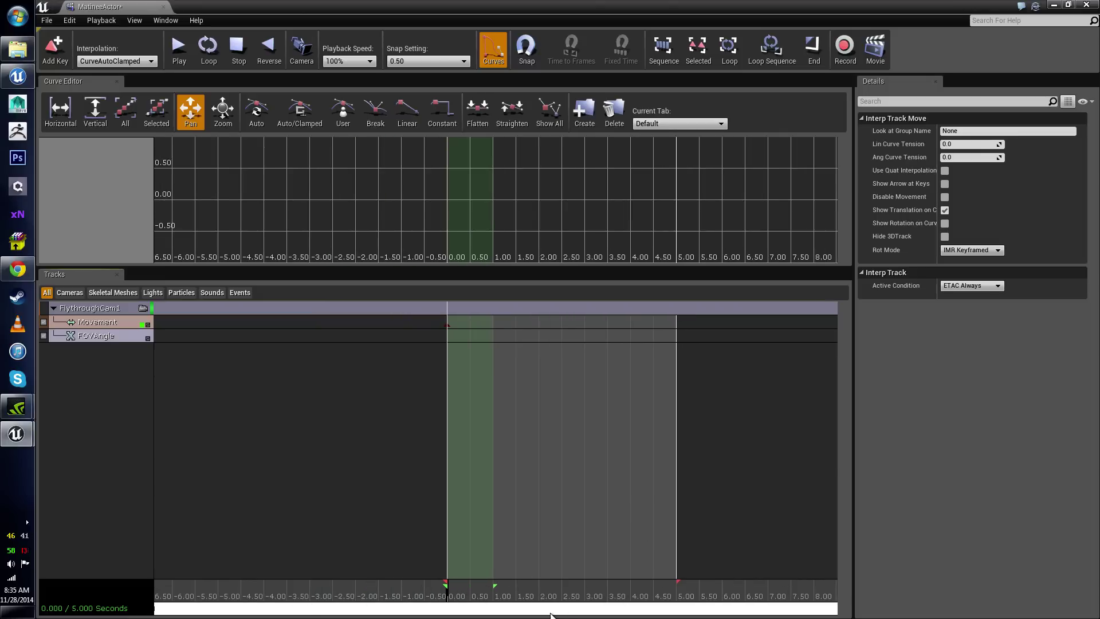
pyautogui.moveTo(553, 611); pyautogui.dragTo(837, 607)
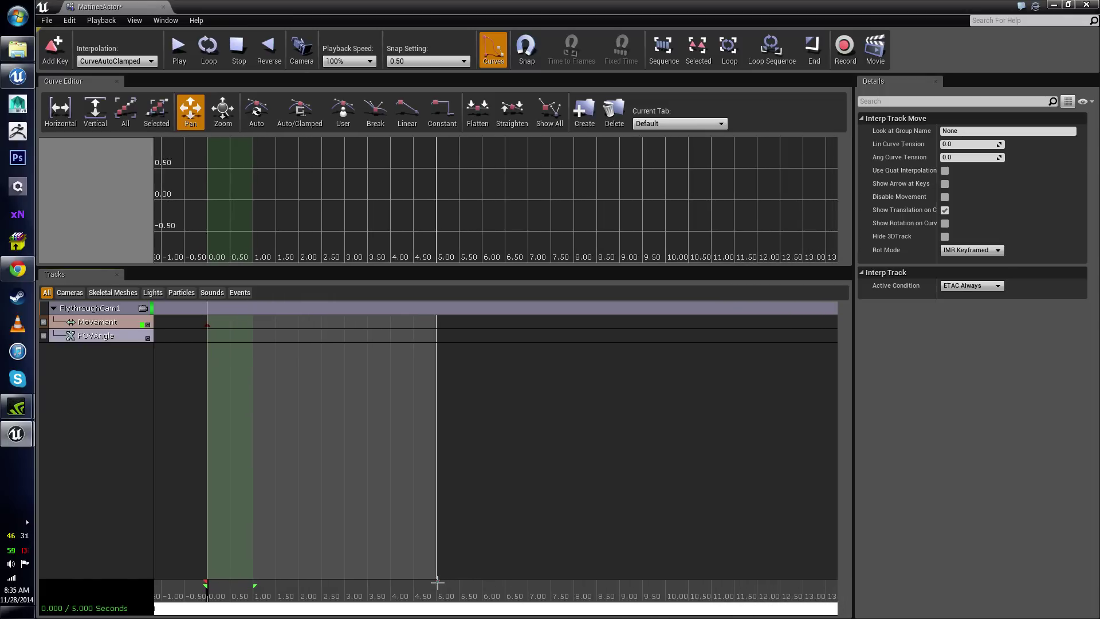